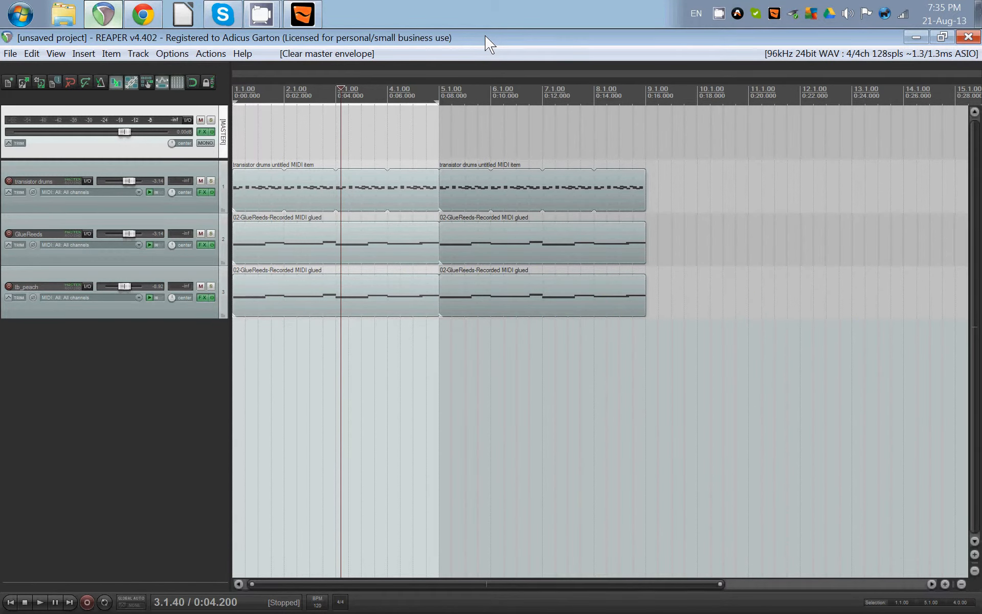
- Play the project from the start and raise the transistor drums track volume to roughly 0 dB, ending with playback stopped
key(Home)
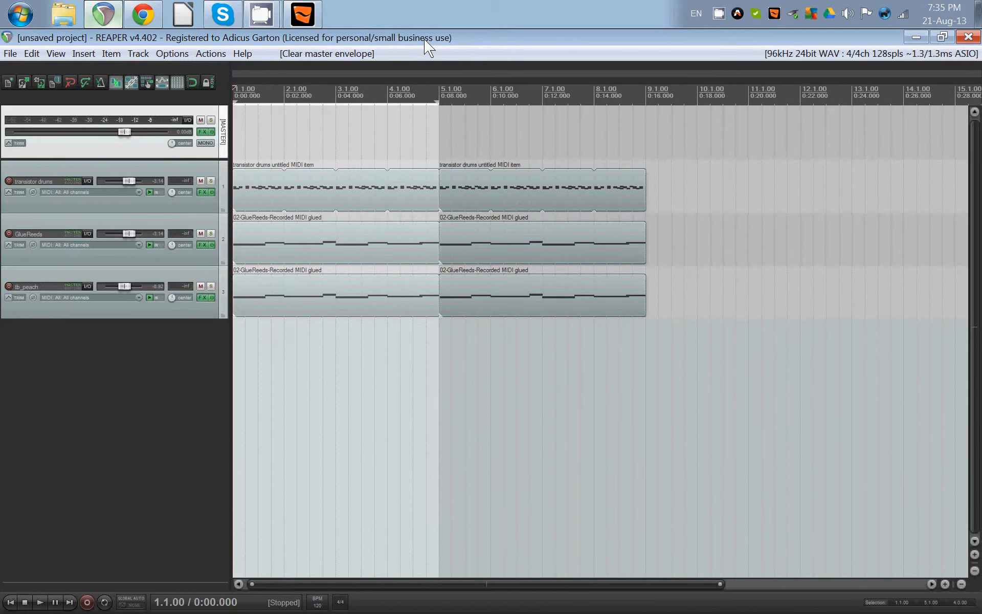
key(space)
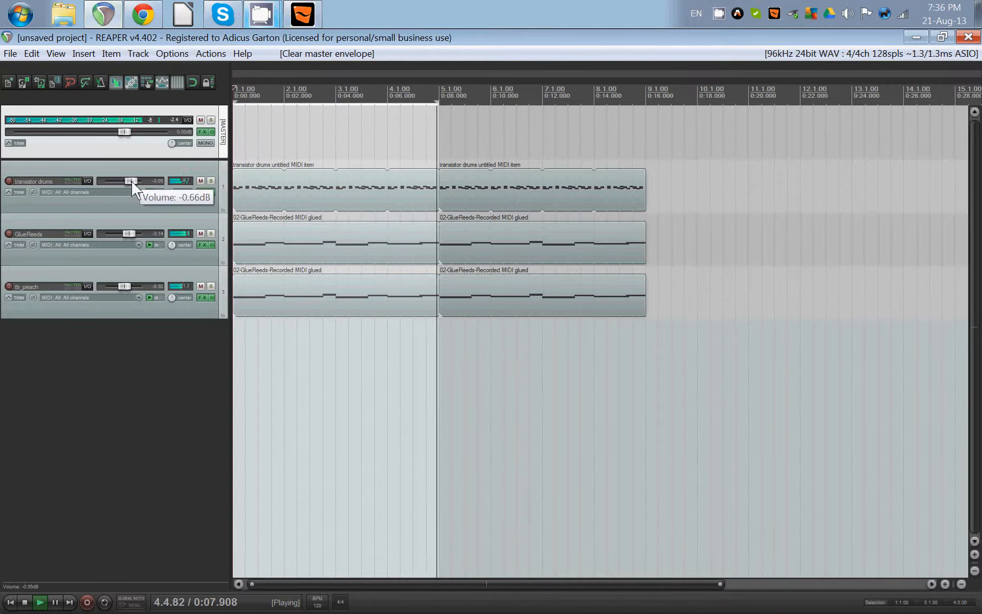
drag(128, 179, 131, 179)
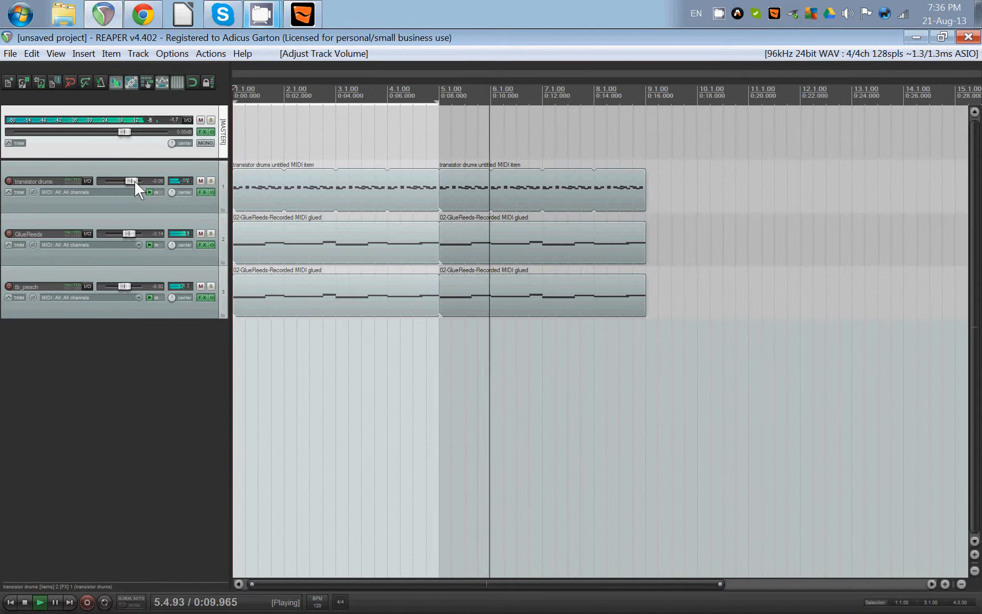
key(space)
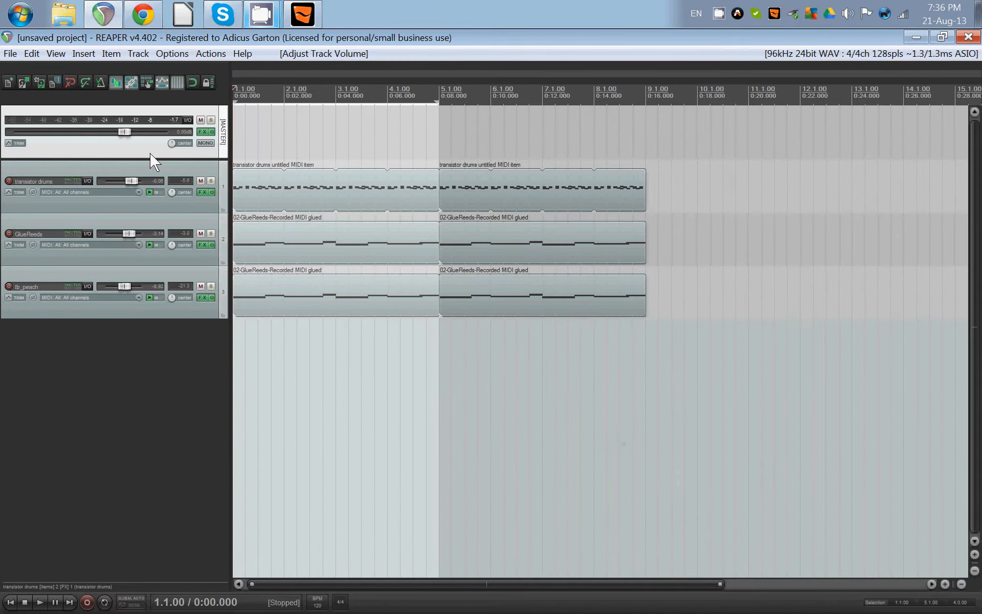
- Clear the time selection over the first four bars, check that the master track is shown, and select it
drag(440, 100, 233, 100)
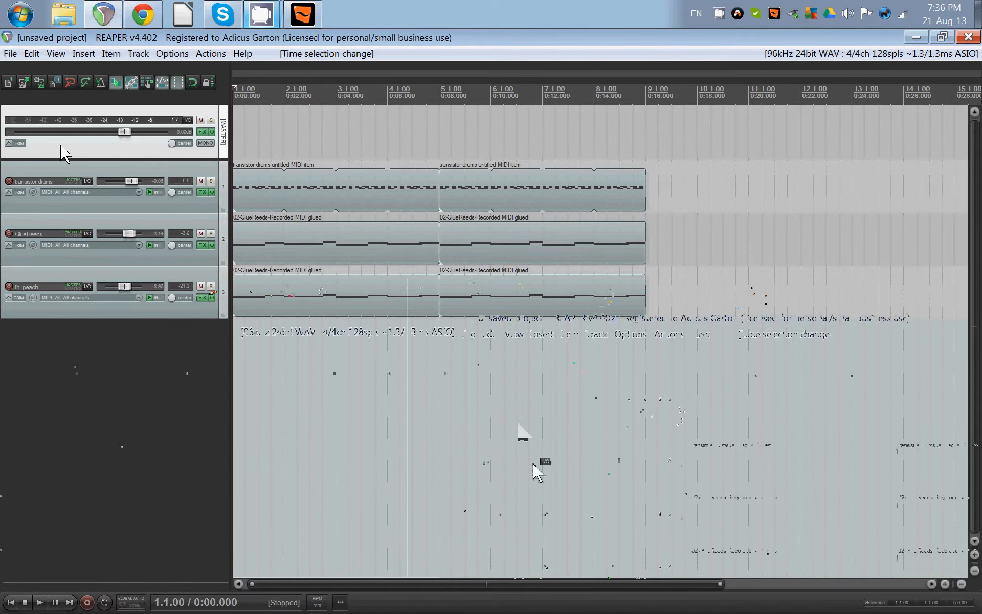
right_click(88, 357)
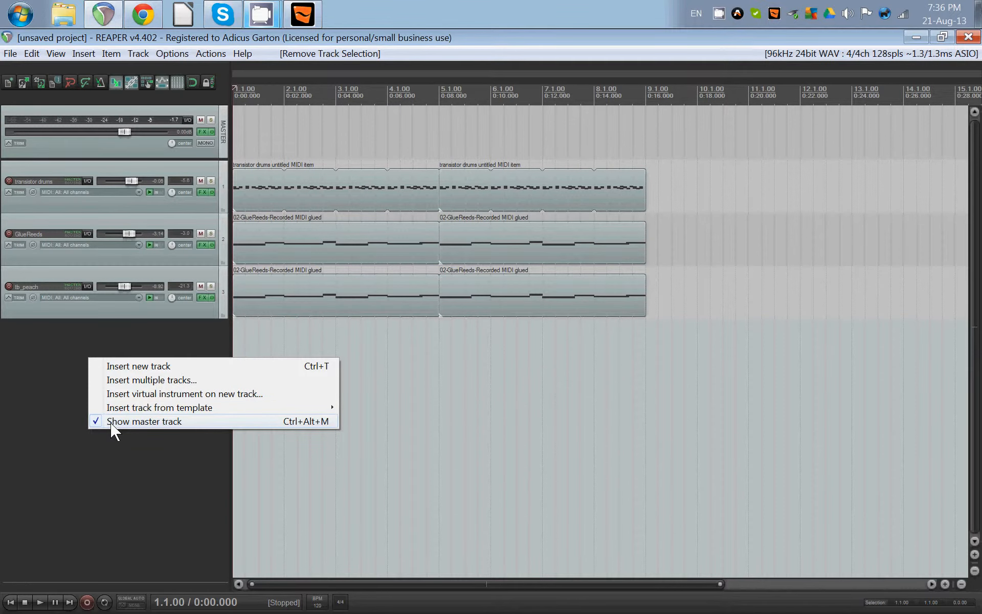
click(41, 388)
click(90, 153)
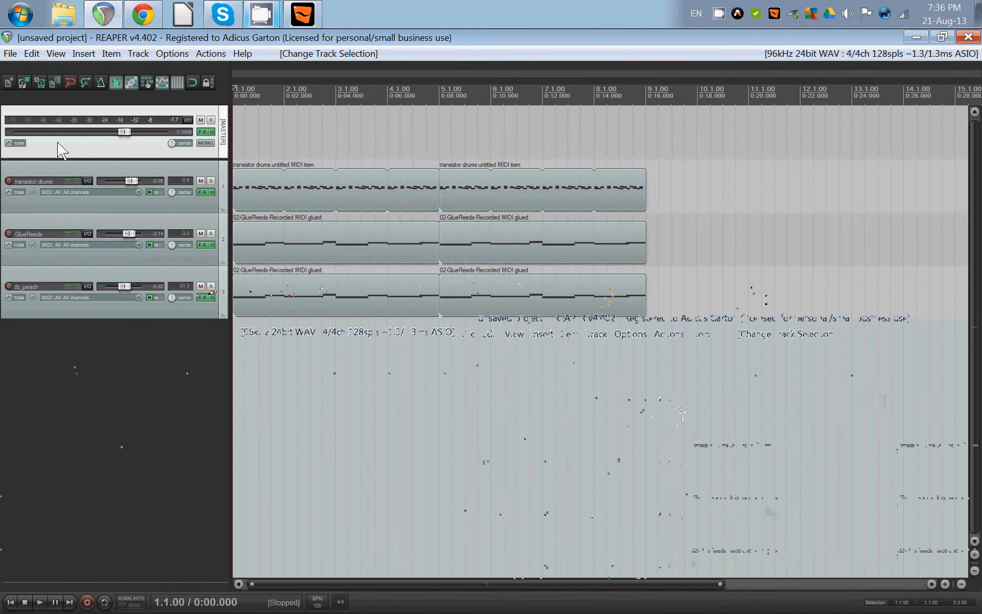
- Show the Volume envelope of the master track
click(8, 144)
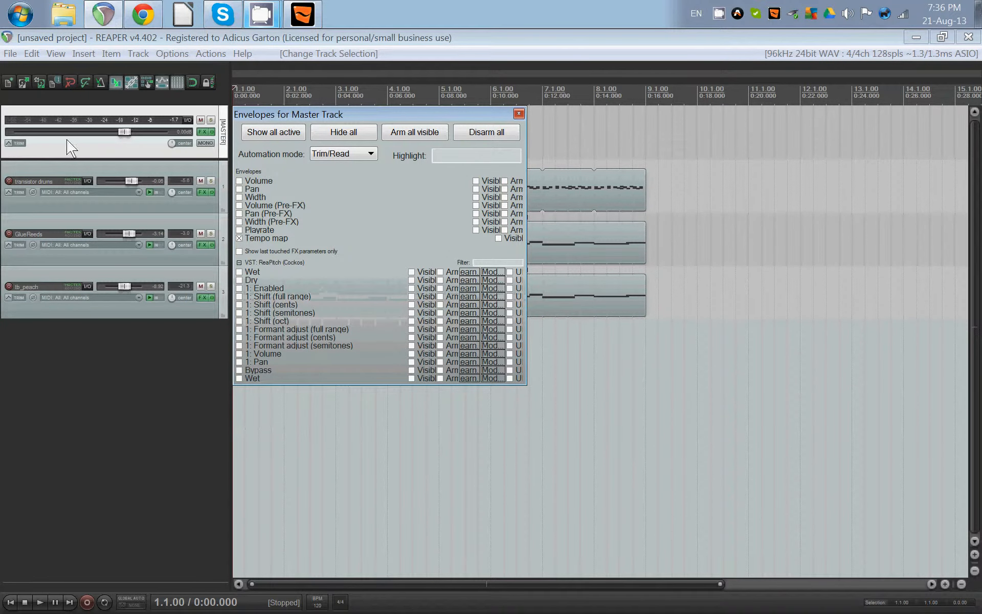
drag(275, 117, 279, 158)
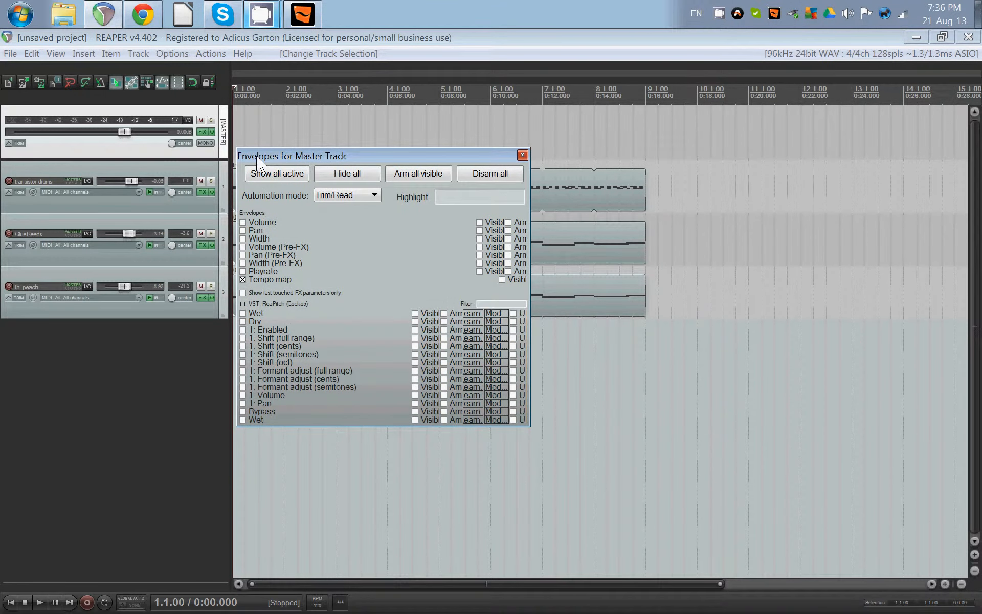
click(244, 223)
click(522, 155)
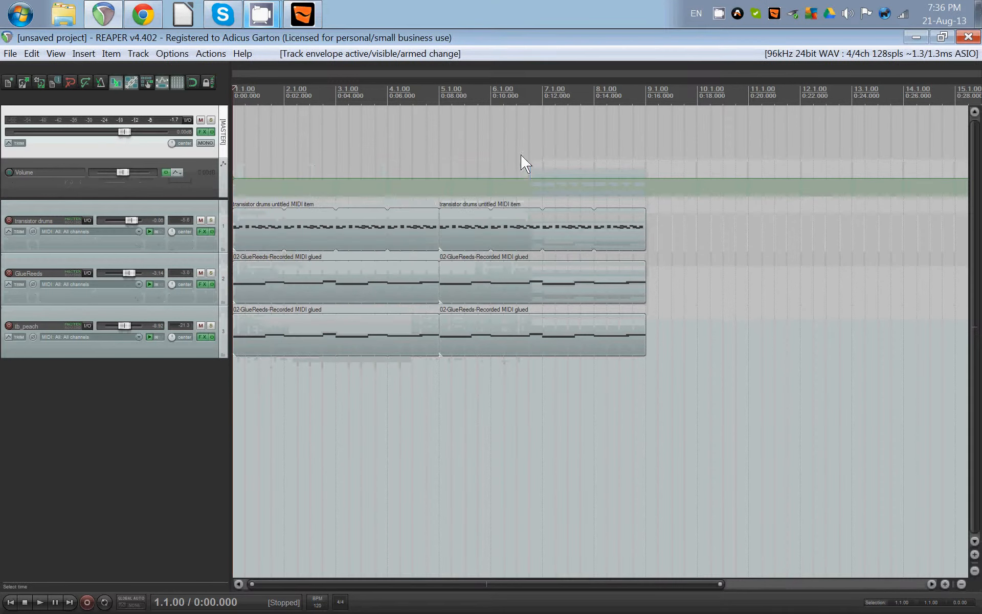
- Show the track envelope for the Shift (full range) parameter of the master track's ReaPitch effect
click(201, 130)
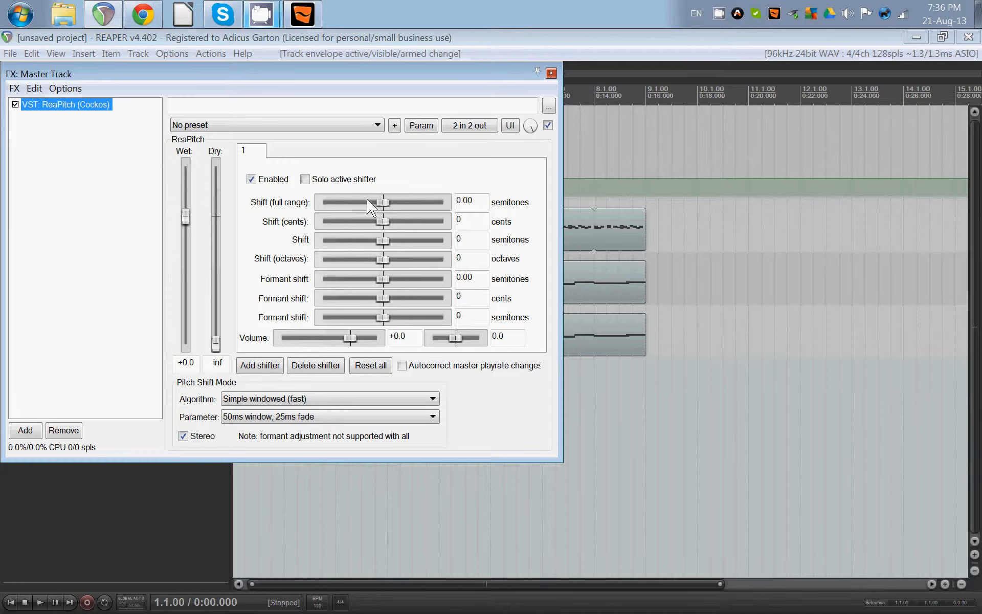
drag(385, 210, 385, 210)
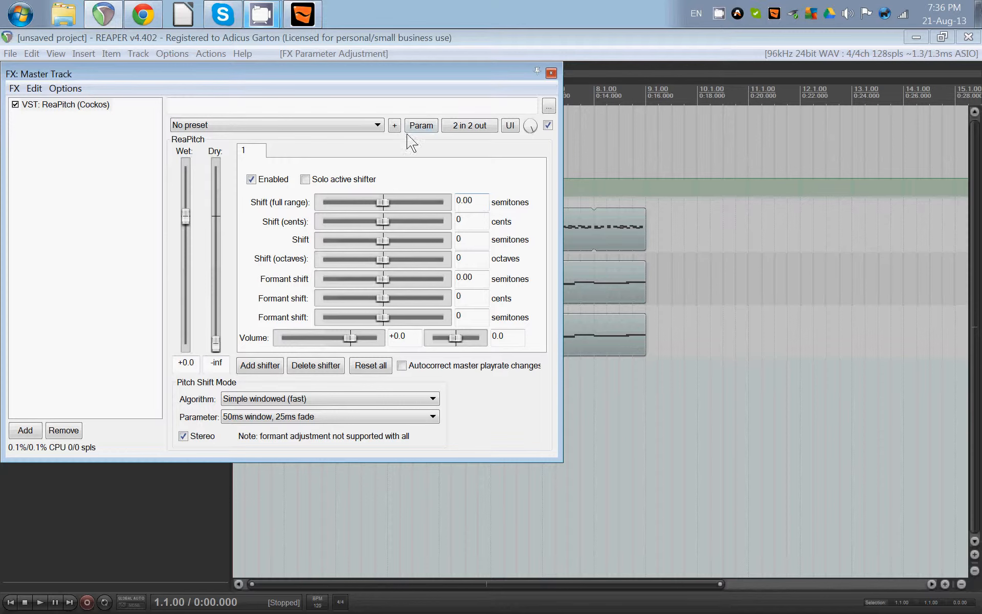
click(421, 126)
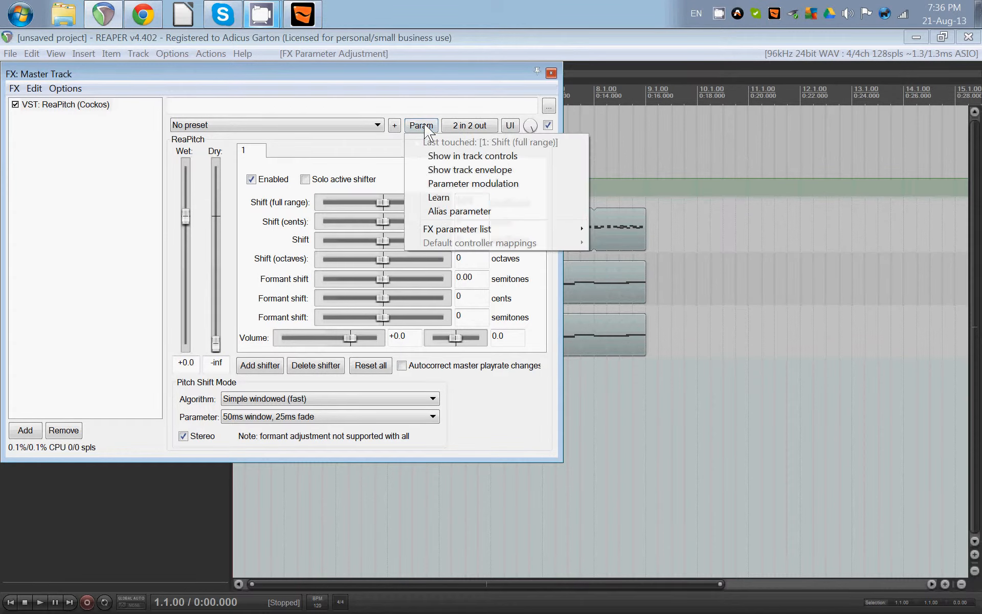
click(432, 173)
click(551, 72)
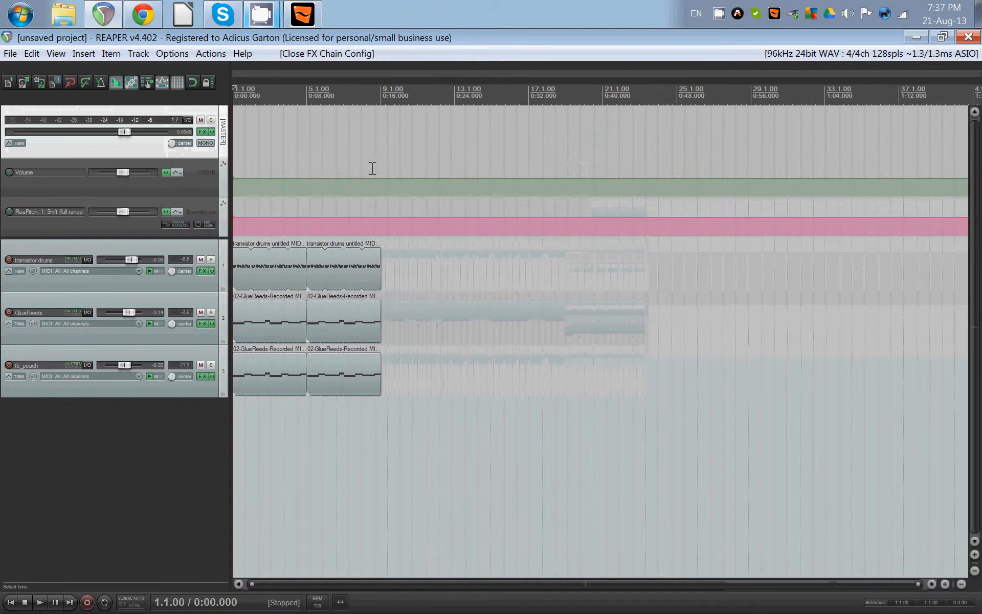
- Add four points to the master Volume envelope between about 4.3.05 and 5.1.00 and lower the middle section to its minimum
scroll(353, 167, up, 2)
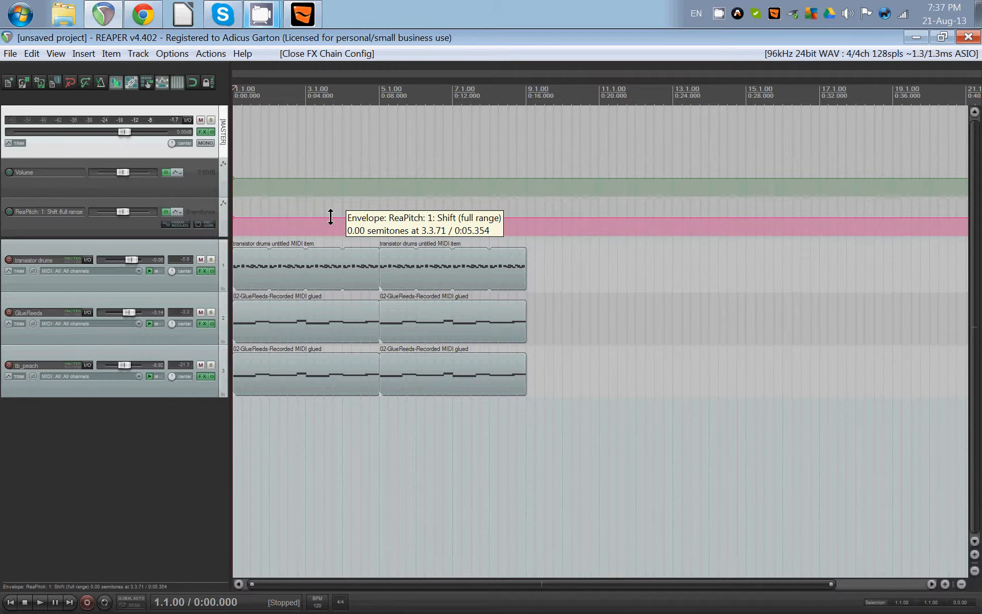
click(366, 178)
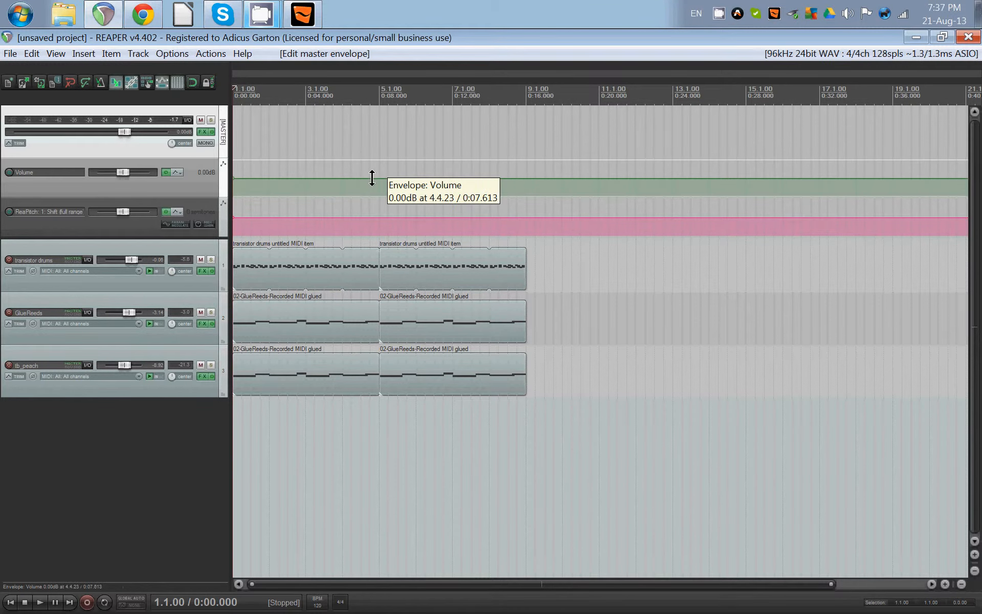
scroll(373, 178, up, 4)
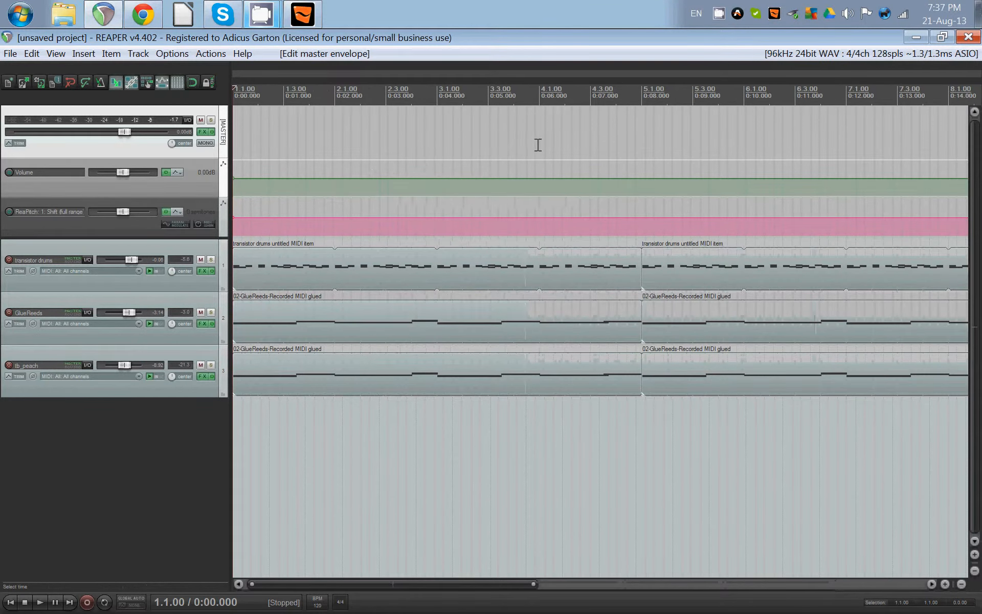
scroll(512, 151, down, 2)
click(447, 144)
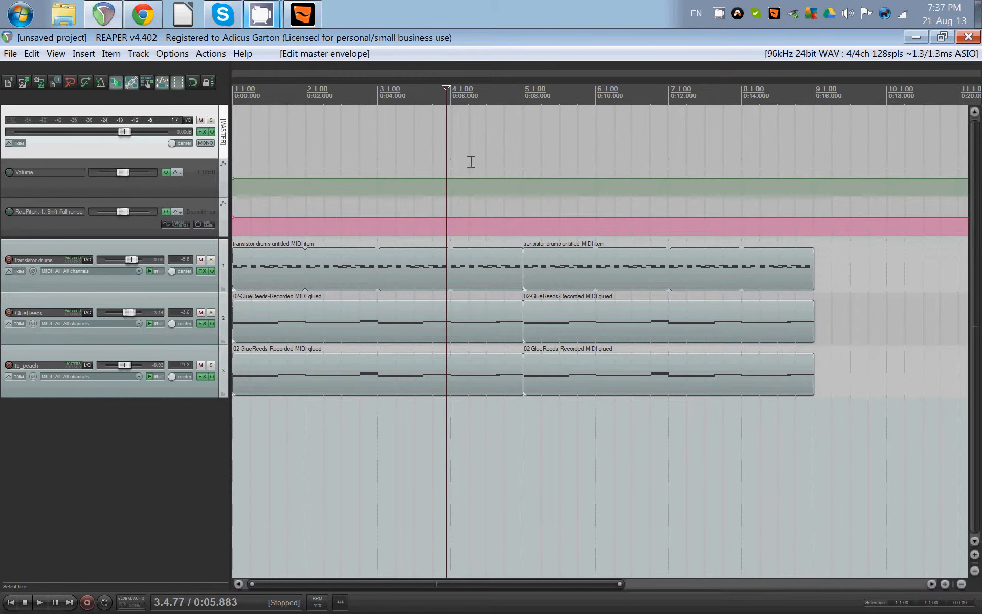
click(502, 182)
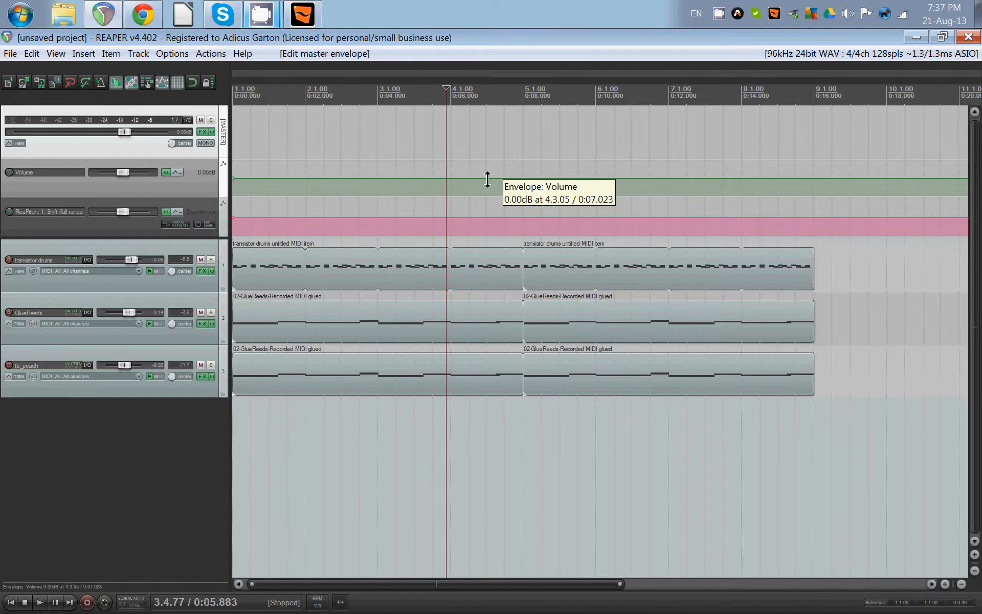
shift+click(488, 178)
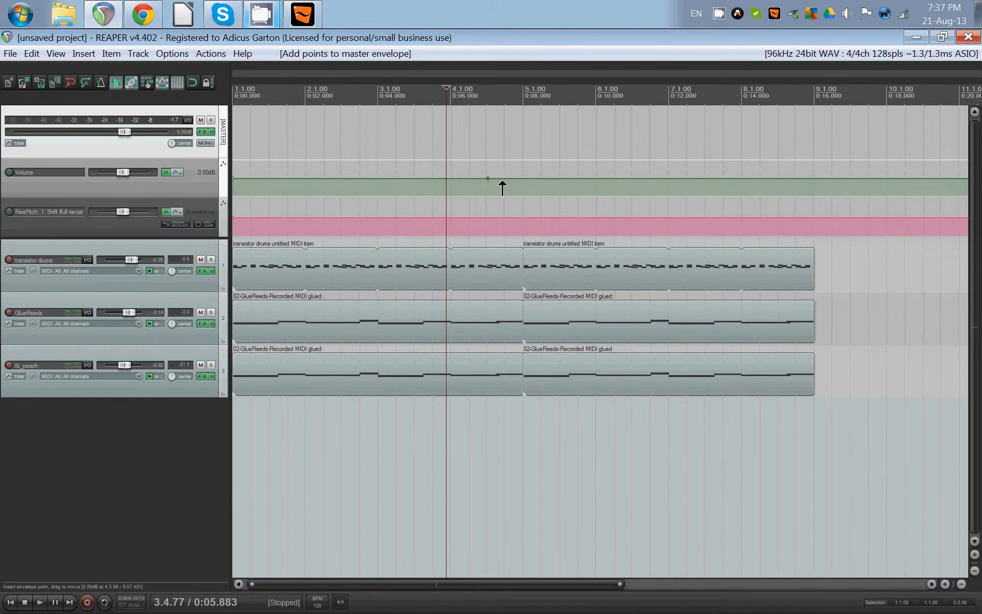
shift+click(504, 178)
shift+click(519, 178)
shift+click(524, 178)
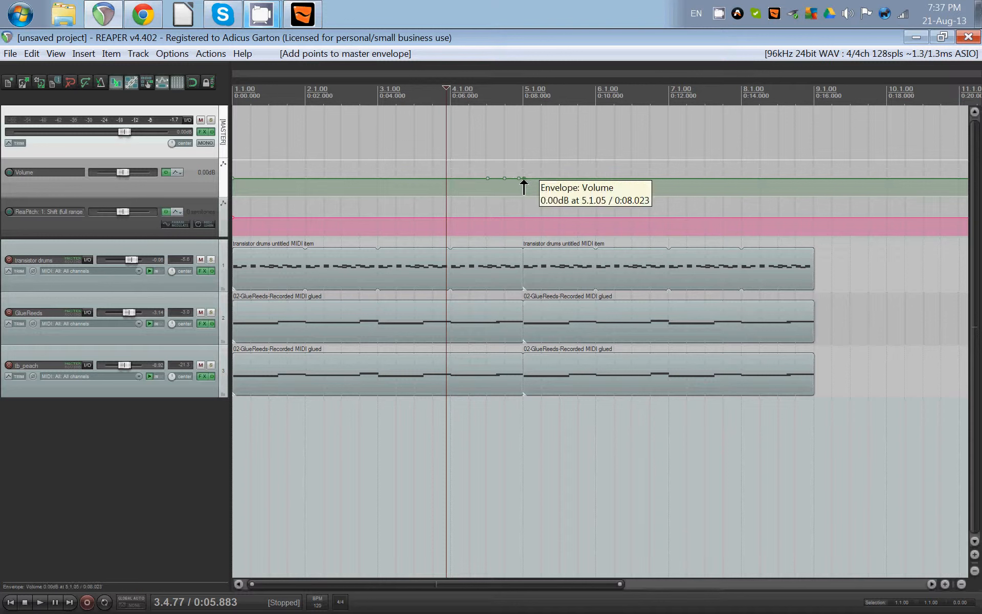
mouse_move(517, 179)
mouse_down()
mouse_move(520, 204)
mouse_move(524, 196)
mouse_up()
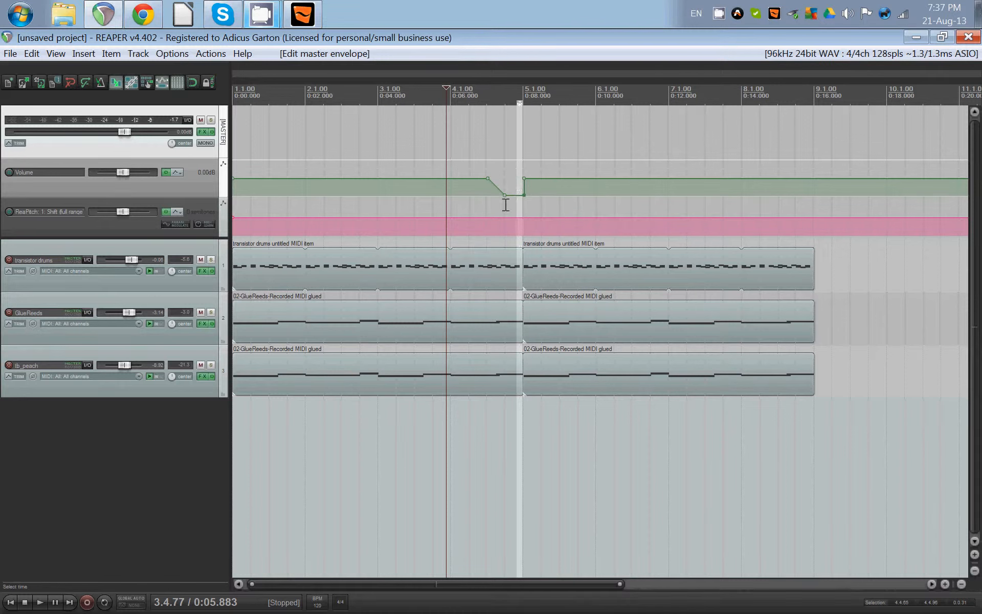
- Add four matching points to the ReaPitch shift envelope just before bar 5 and lower the middle section to -24 semitones
shift+click(488, 218)
shift+click(504, 217)
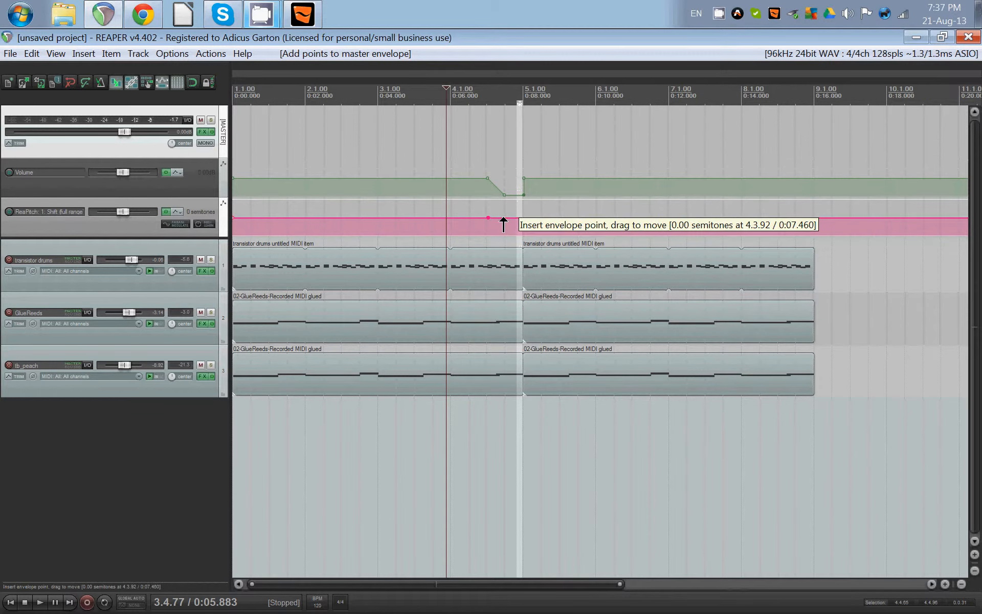
shift+click(522, 217)
shift+click(525, 217)
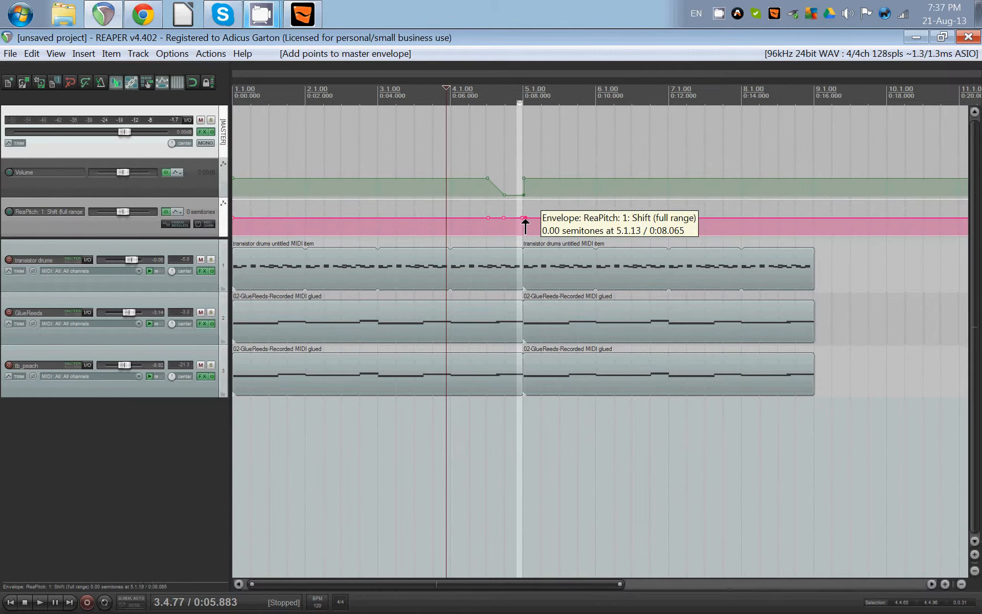
drag(513, 217, 517, 259)
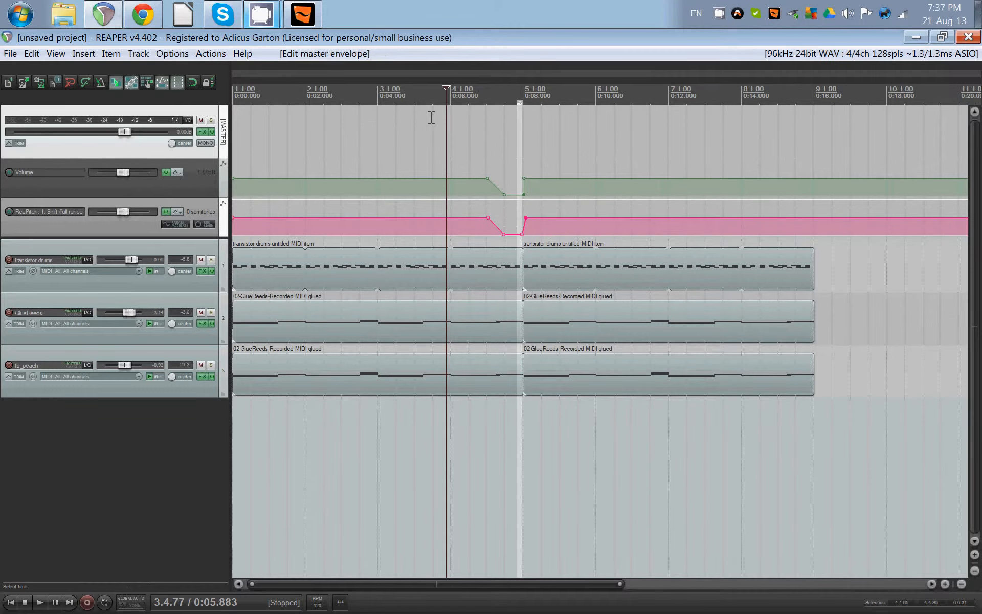
- Play from about bar 3 past bar 5 to audition the volume and pitch automation
click(422, 91)
click(385, 93)
key(space)
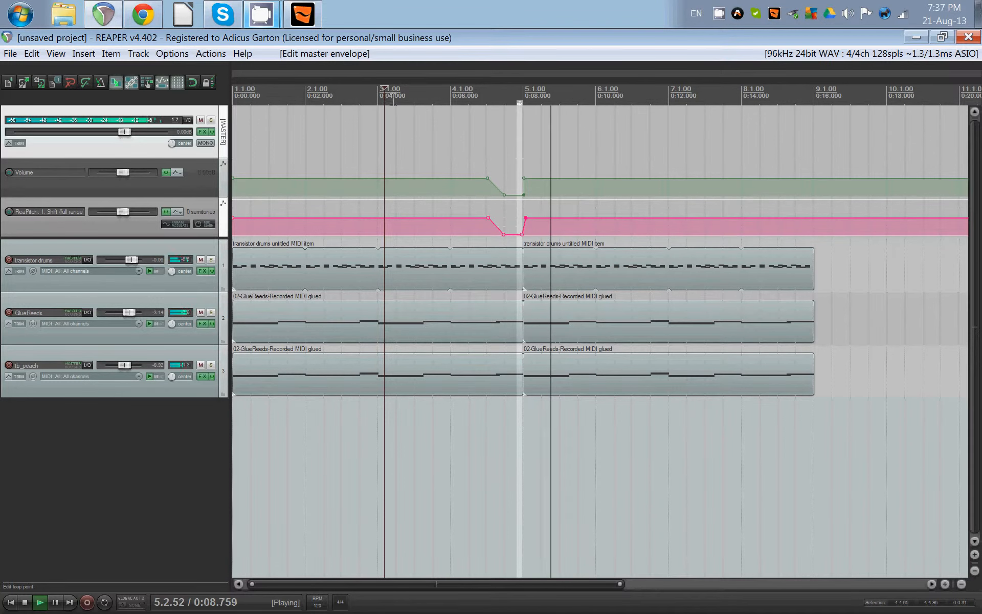
key(space)
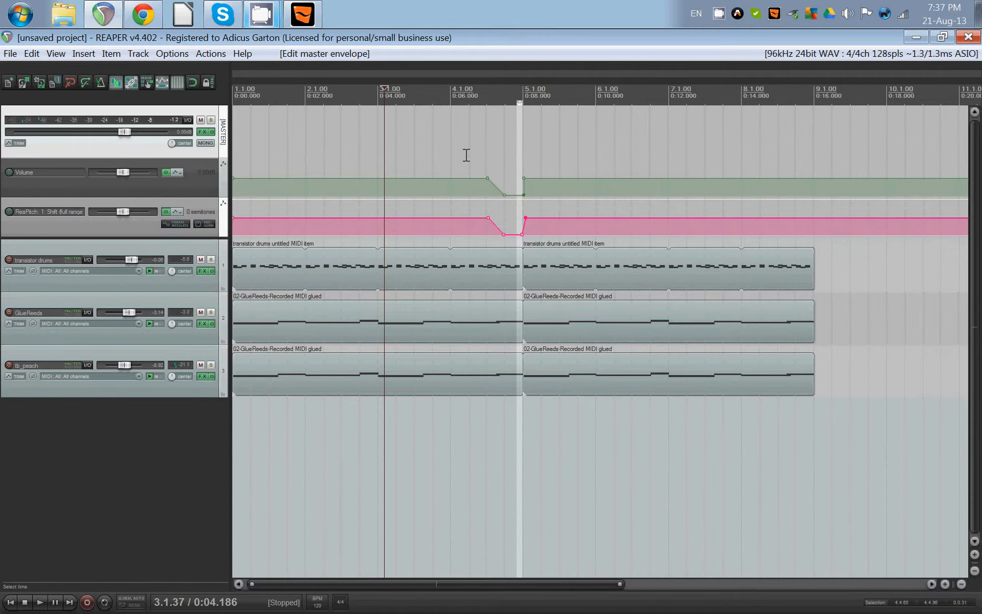
- Raise the lowered section of the ReaPitch shift envelope to its maximum and audition it from bar 3
scroll(526, 190, up, 2)
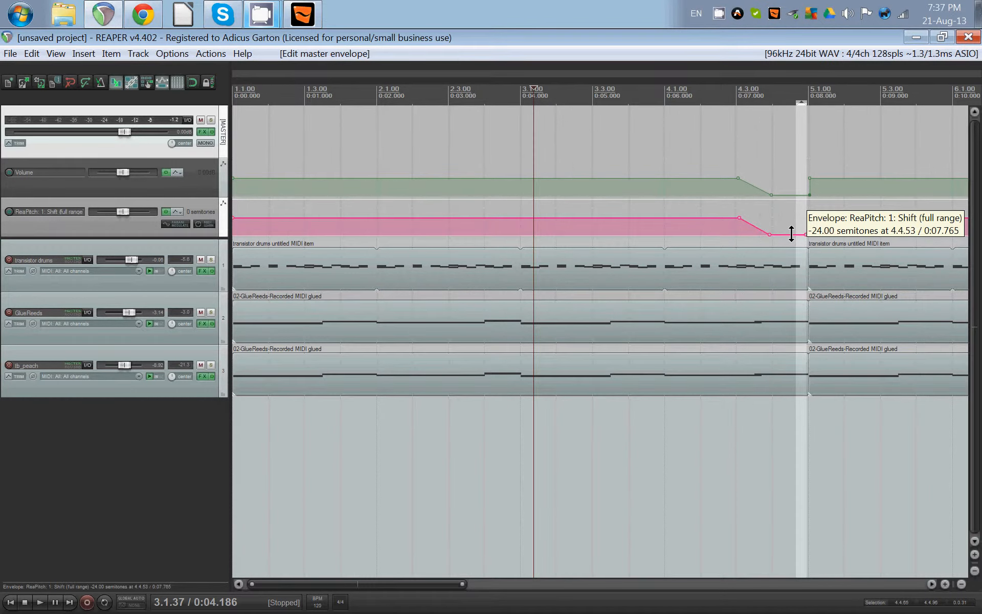
drag(792, 233, 792, 172)
scroll(601, 109, down, 2)
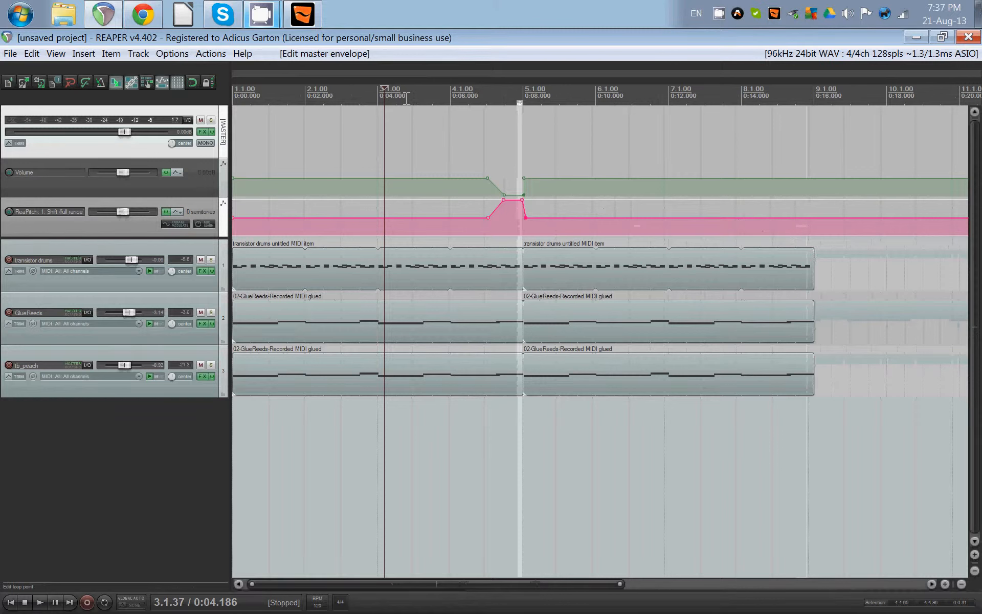
key(space)
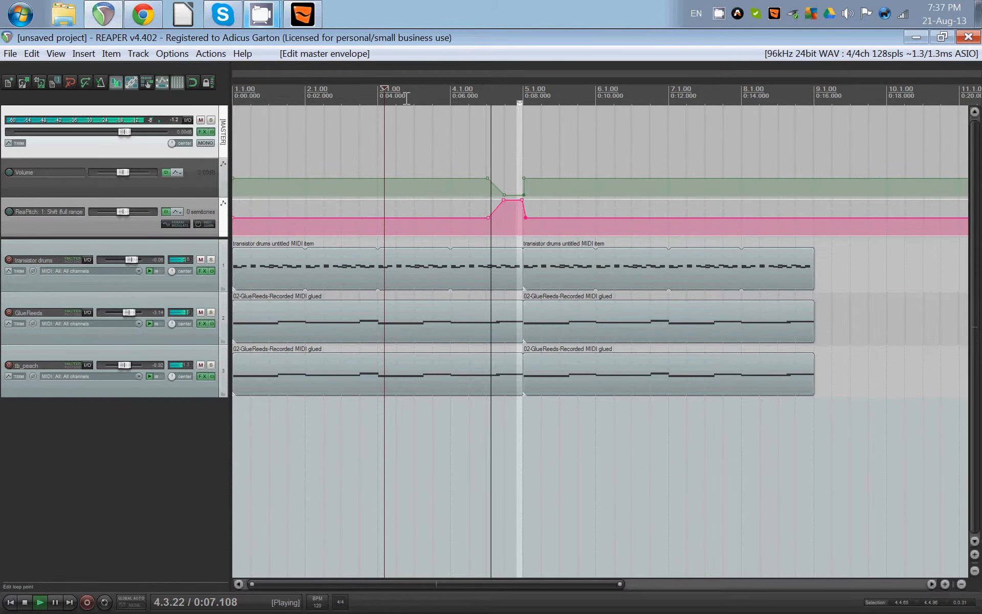
key(space)
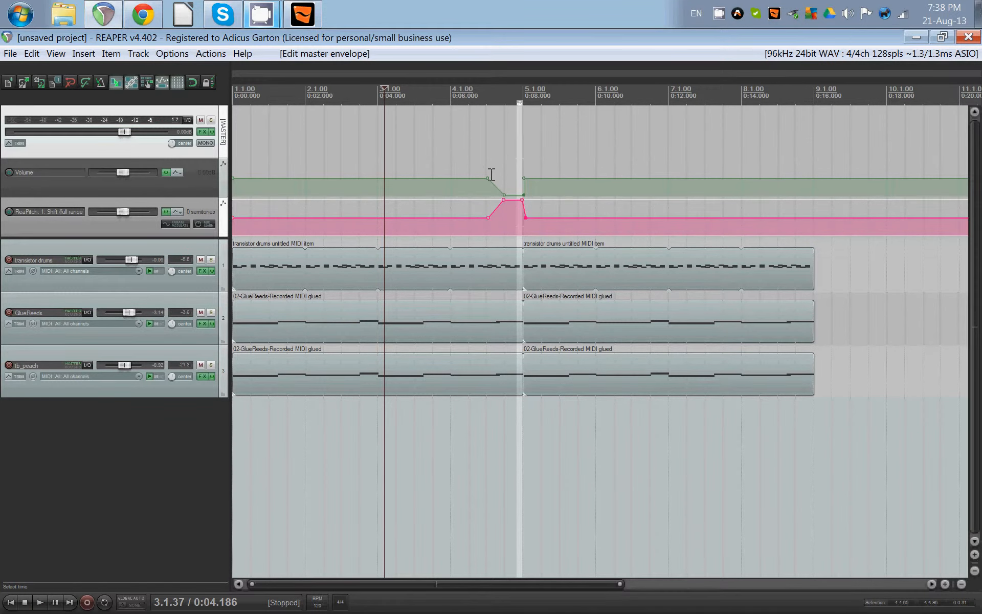
- Move the start point of the volume fade to just before 4.3.50, keeping its level at about 0 dB
drag(487, 178, 497, 179)
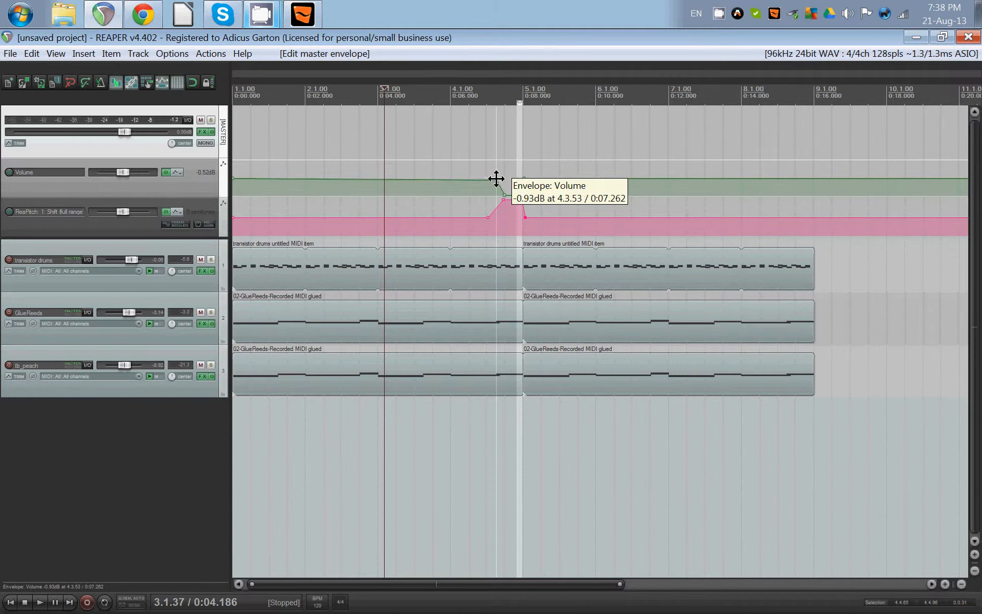
click(497, 171)
scroll(492, 179, up, 5)
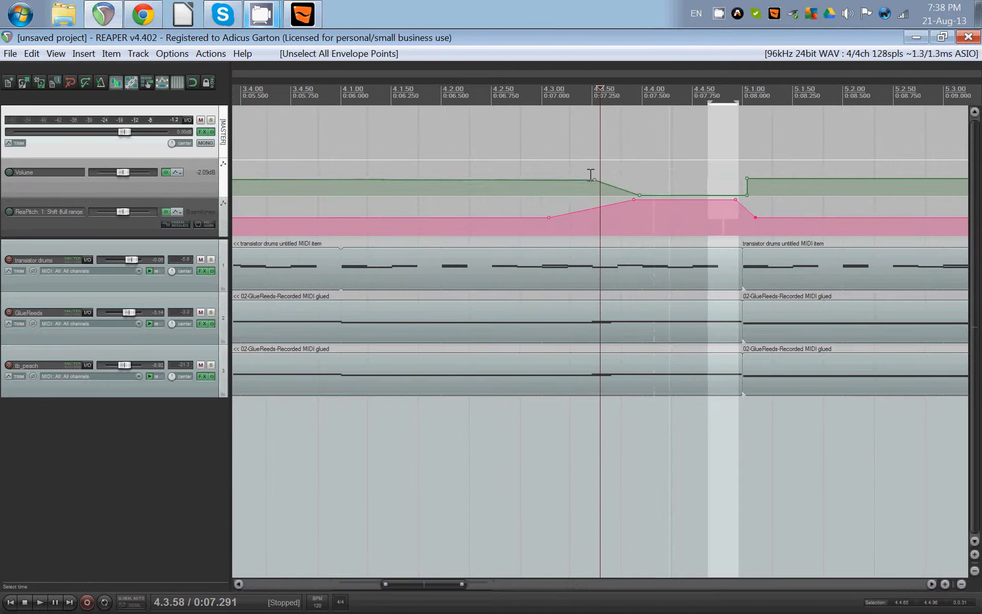
drag(592, 180, 583, 178)
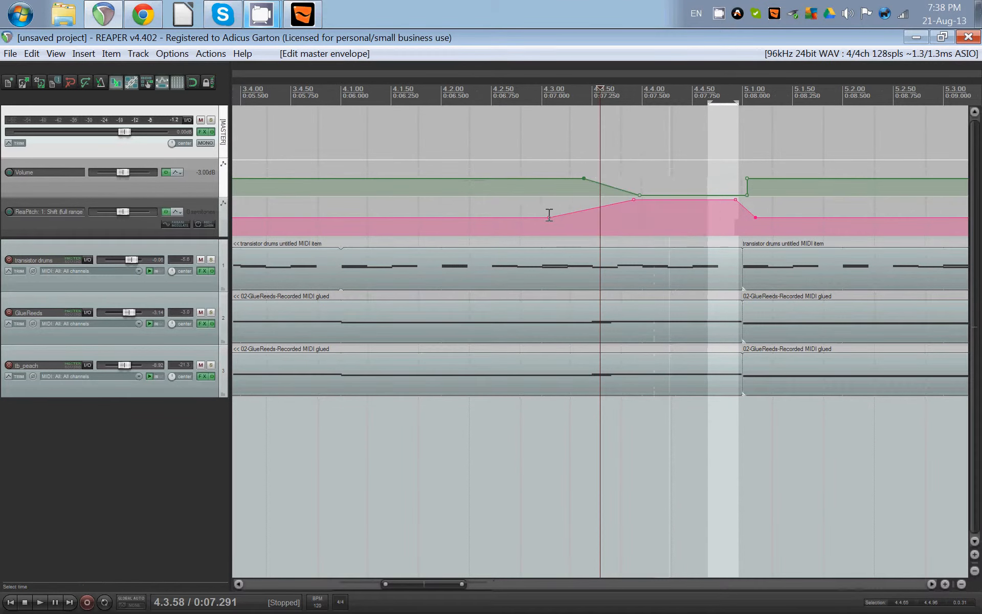
- Align the ReaPitch shift envelope's ramp with the volume fade and move its drop back to 0 semitones to 5.1.00
drag(548, 217, 582, 217)
drag(636, 202, 639, 199)
mouse_move(735, 199)
mouse_down()
mouse_move(756, 217)
mouse_move(741, 219)
mouse_up()
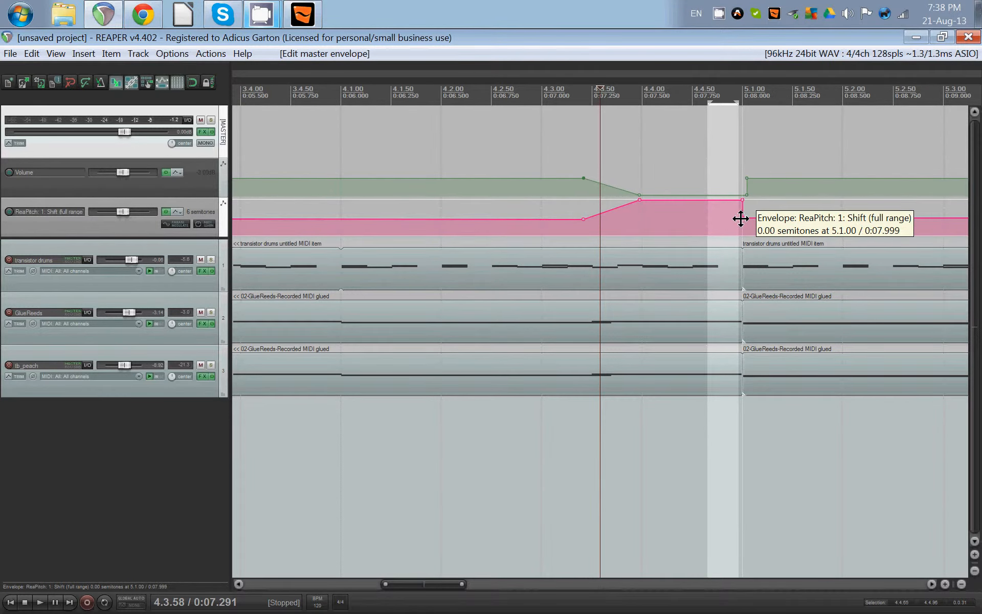
- Align the points of the volume envelope's return to full level with 5.1.00
click(741, 196)
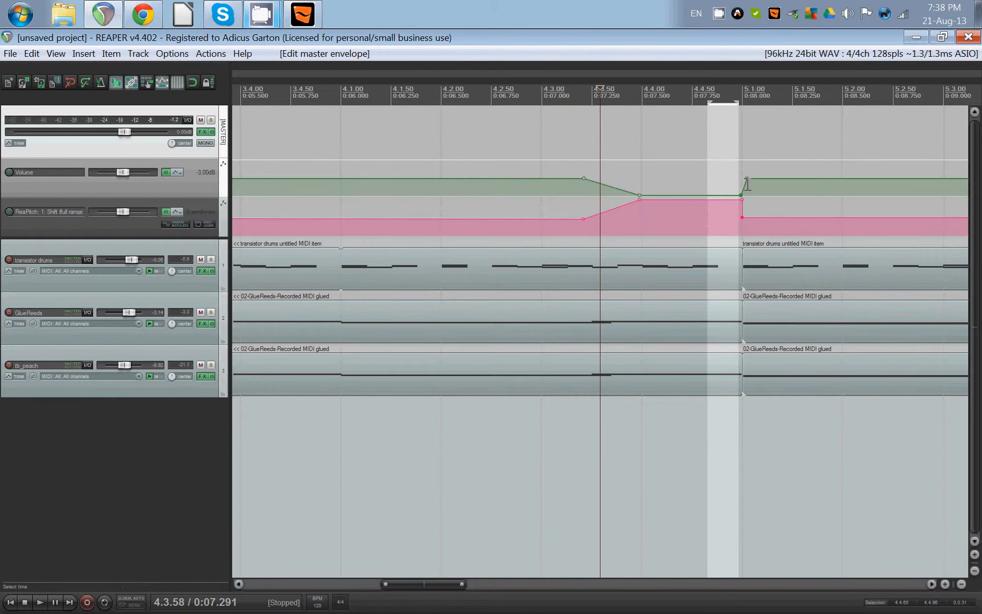
drag(746, 179, 741, 179)
- Play from about 3.2.45 to audition the volume fade and pitch shift automation
scroll(630, 201, down, 4)
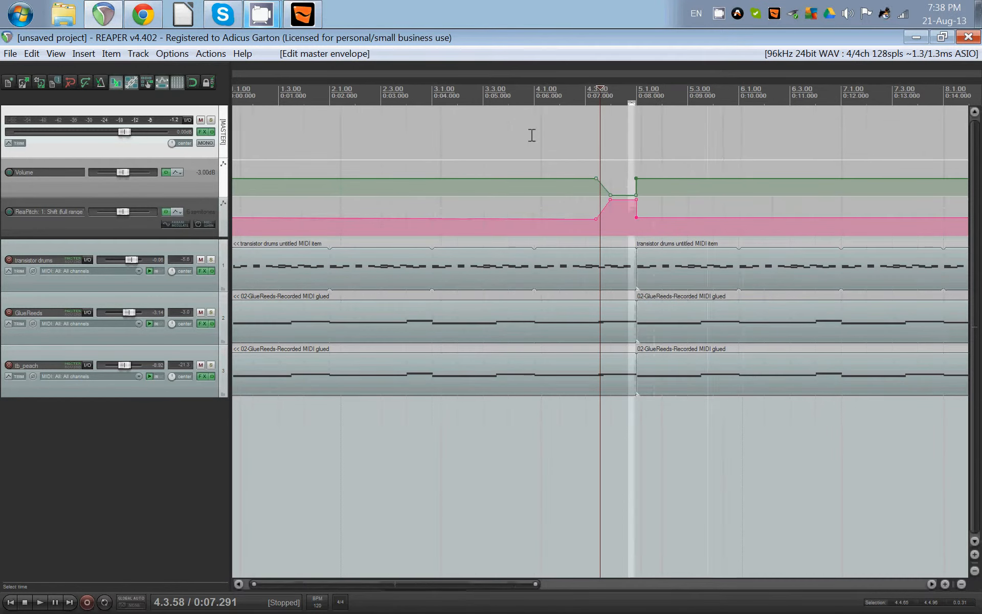
click(511, 94)
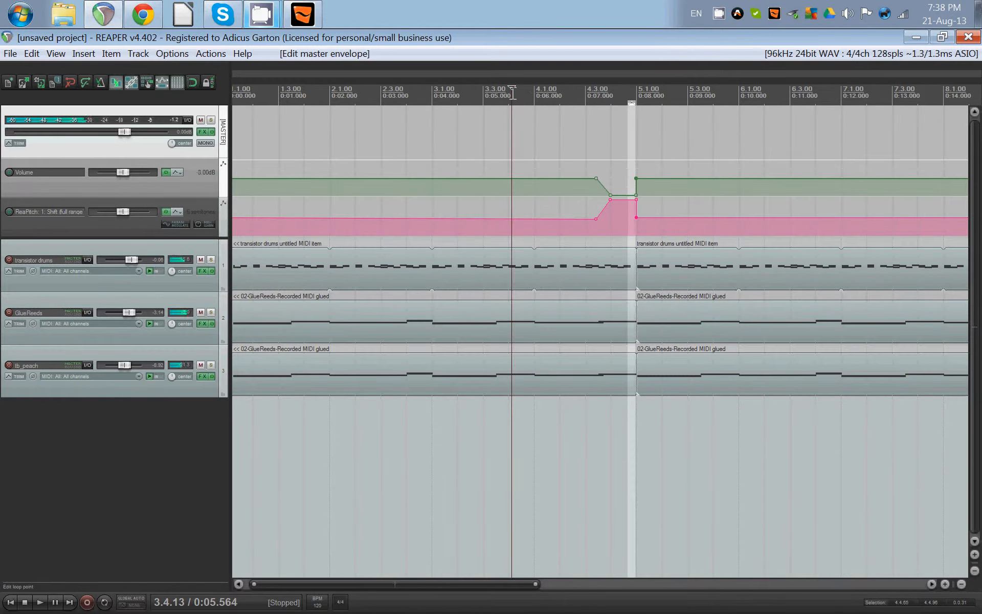
click(470, 96)
key(space)
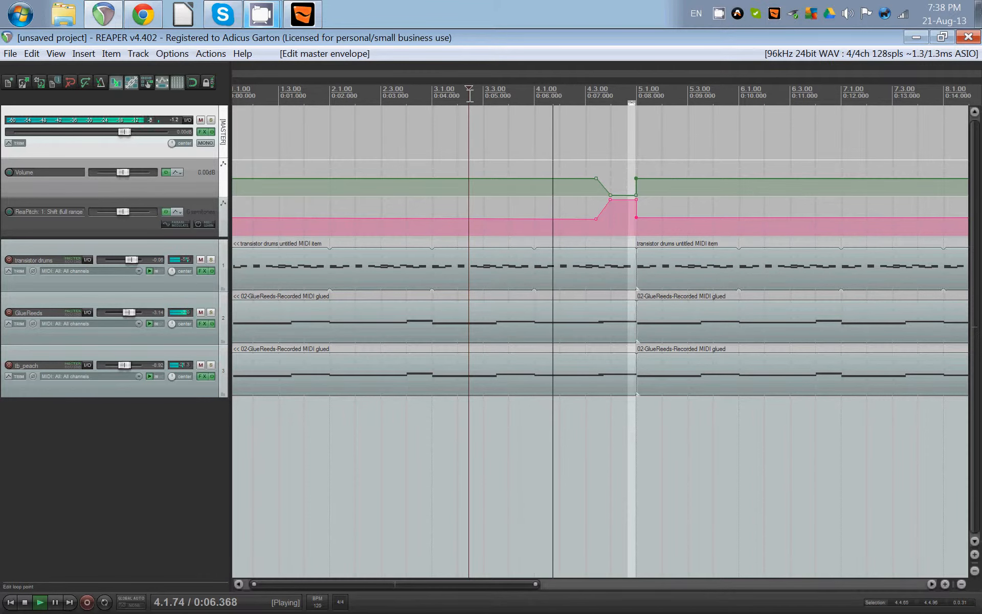
key(space)
scroll(526, 212, down, 4)
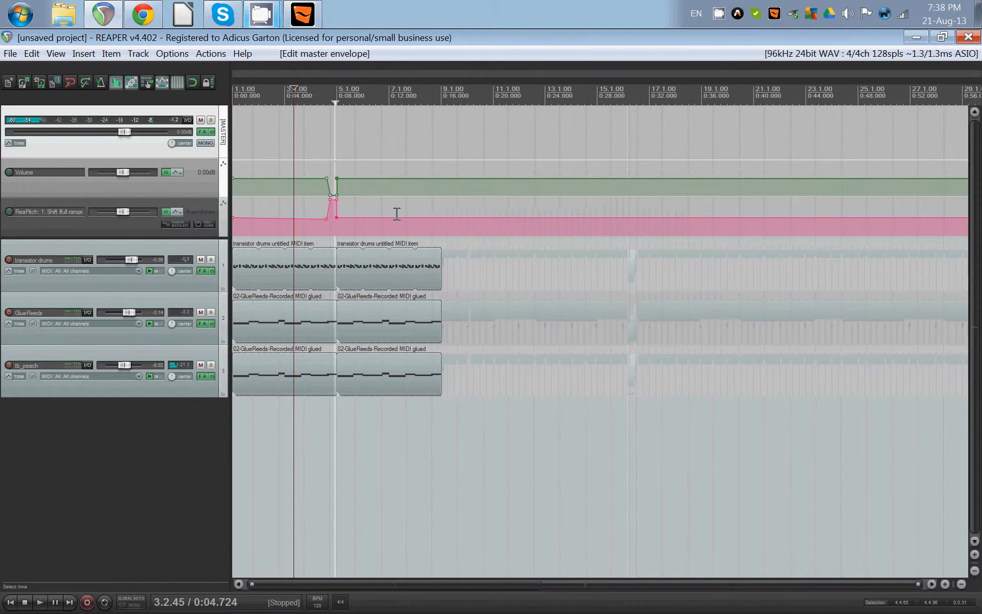
- Reset the start point of the ReaPitch shift ramp to 0 semitones and audition the transition from 3.2.45
double_click(325, 217)
scroll(497, 167, up, 2)
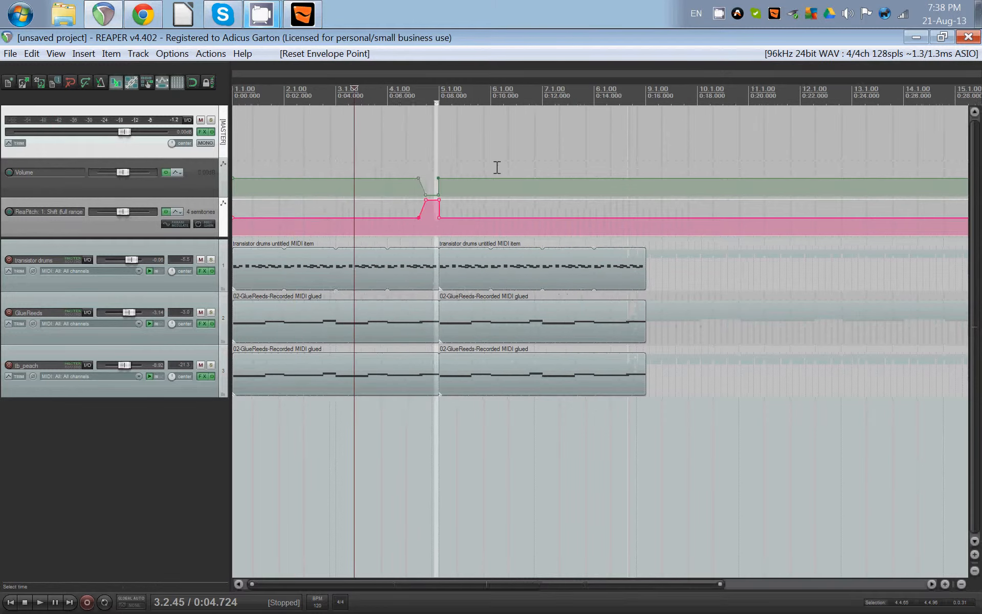
scroll(496, 167, up, 1)
key(space)
scroll(570, 176, up, 2)
scroll(568, 156, down, 2)
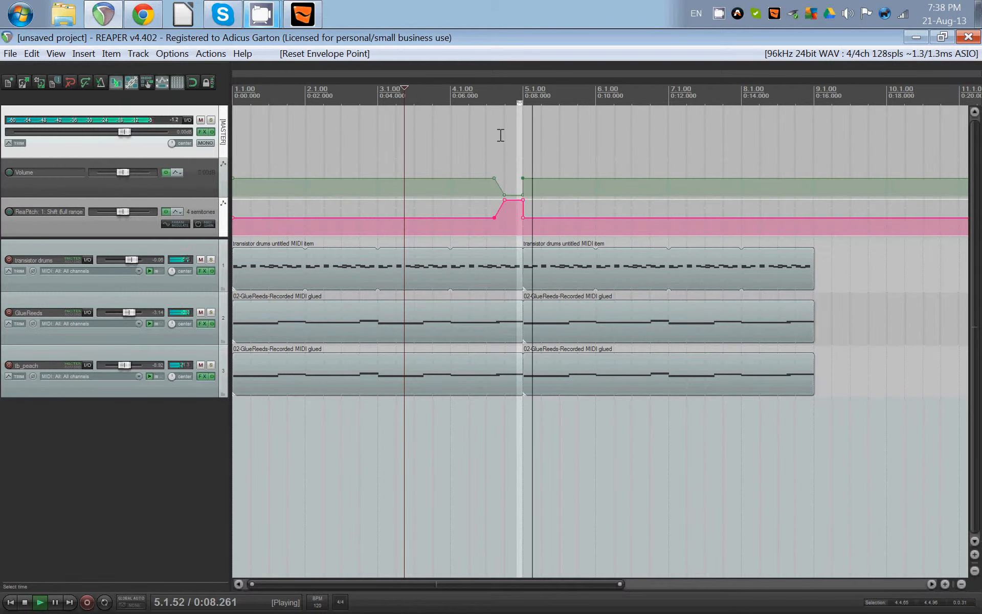
key(space)
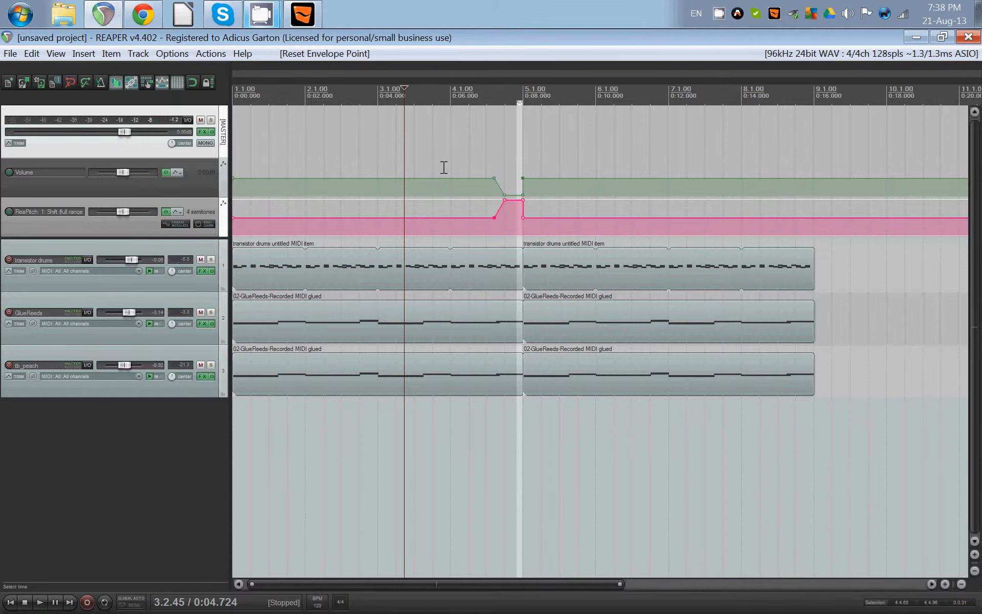
- Add ReaVerbate to the master track's FX chain and move the FX window clear of the envelopes
click(204, 132)
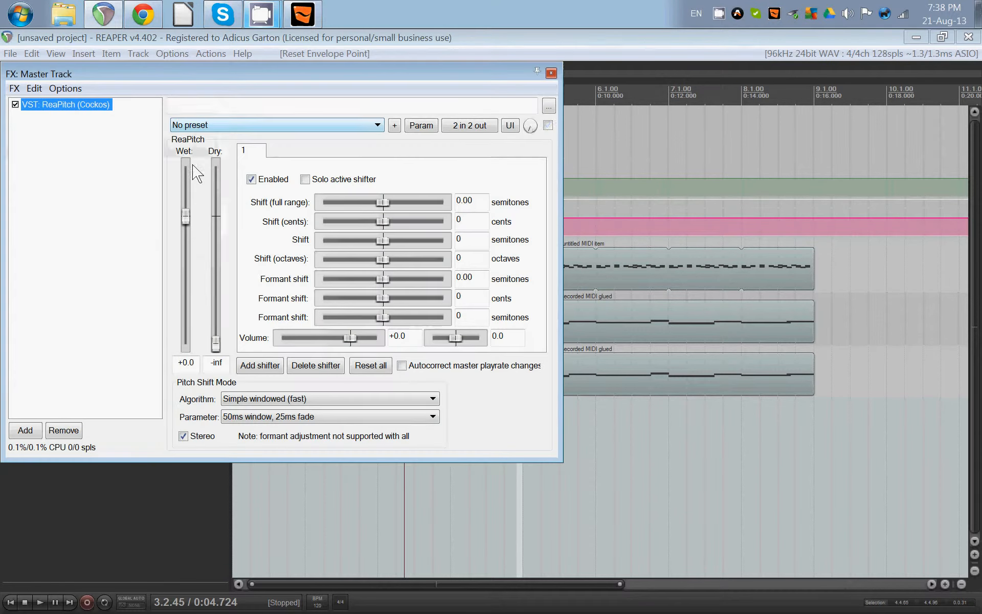
double_click(118, 202)
text(rev)
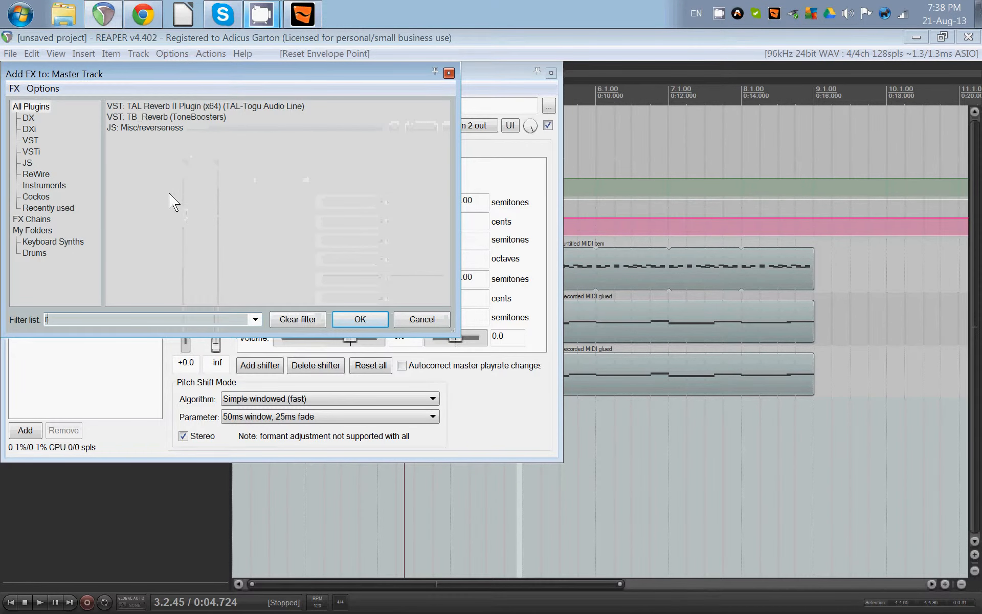
double_click(161, 117)
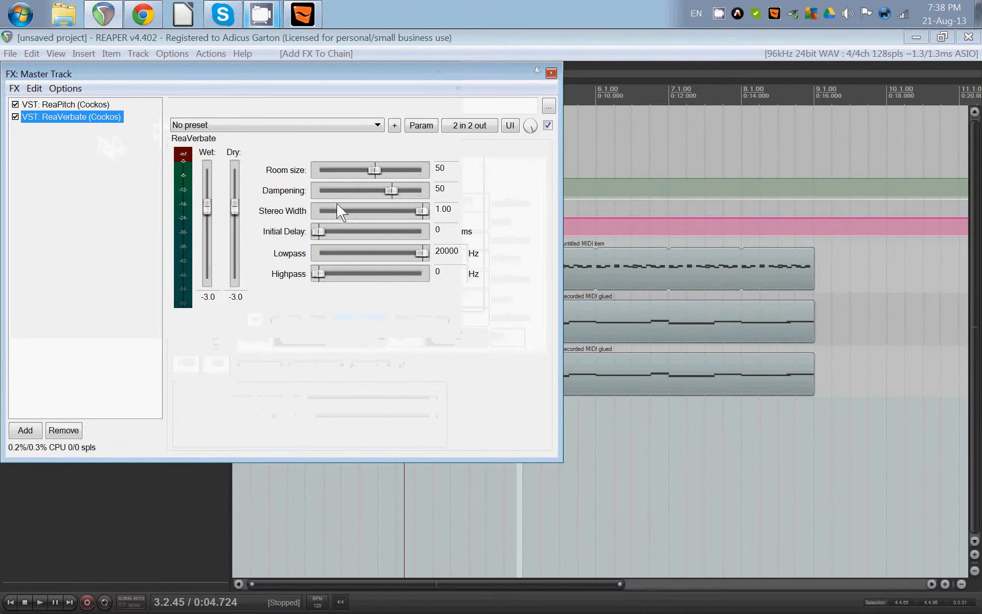
drag(510, 79, 559, 301)
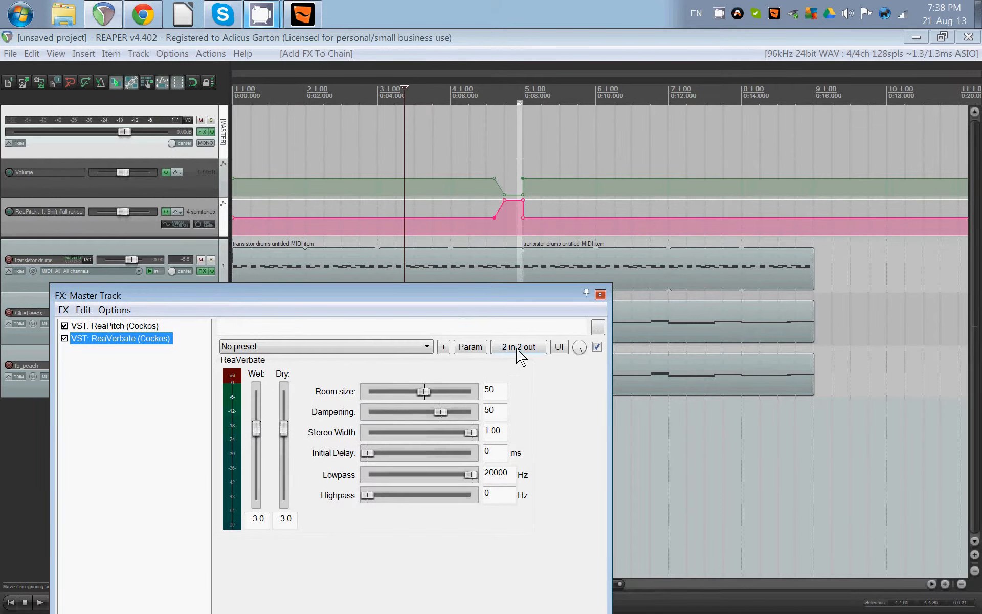
- Toggle ReaVerbate's bypass off and on, and show the track envelope for its Bypass parameter
click(597, 349)
click(597, 349)
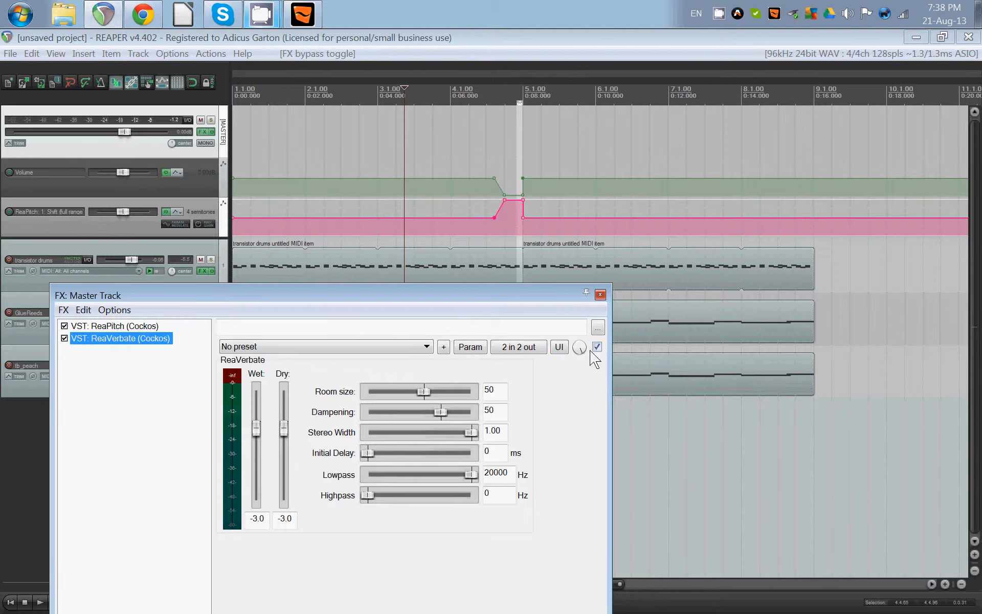
click(473, 348)
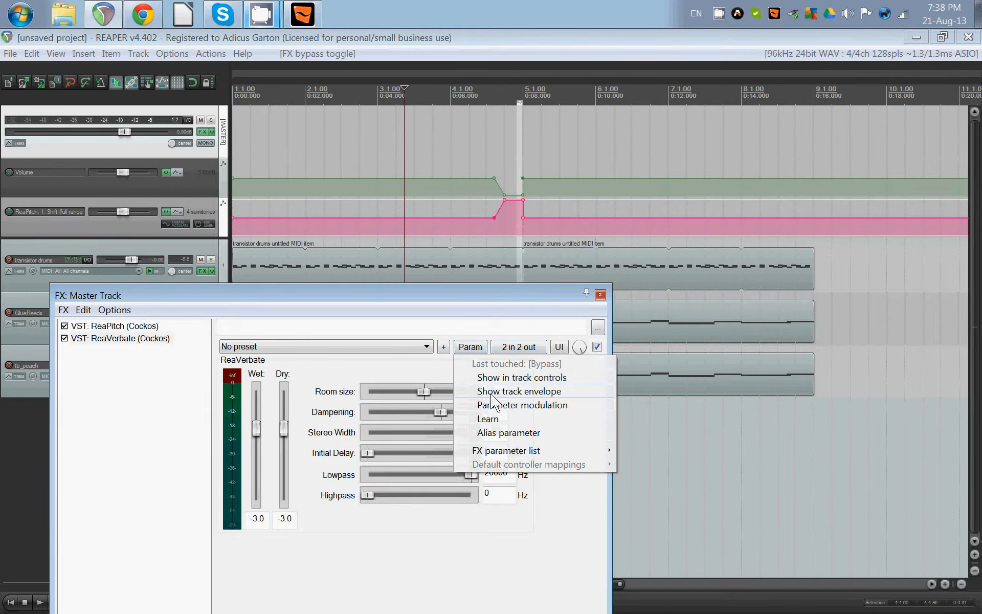
click(519, 391)
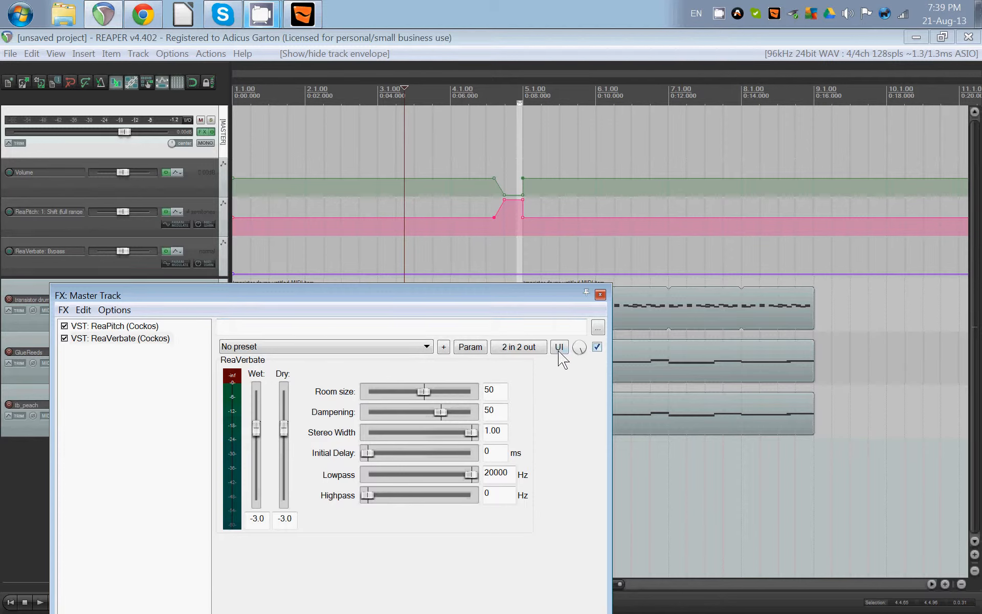
click(470, 348)
click(344, 559)
- Raise the whole ReaVerbate Bypass envelope to bypassed
click(478, 273)
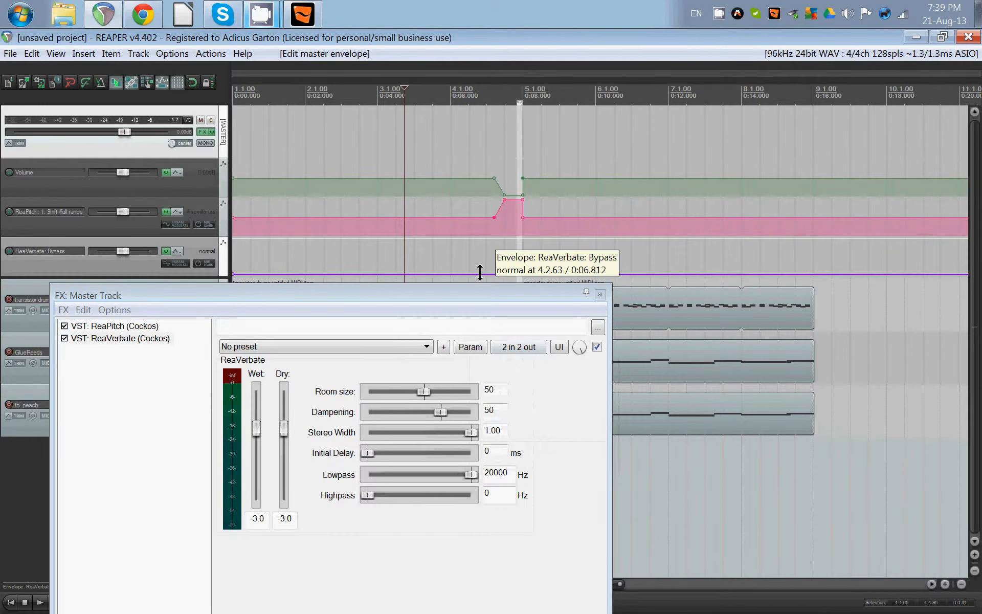
drag(481, 272, 483, 241)
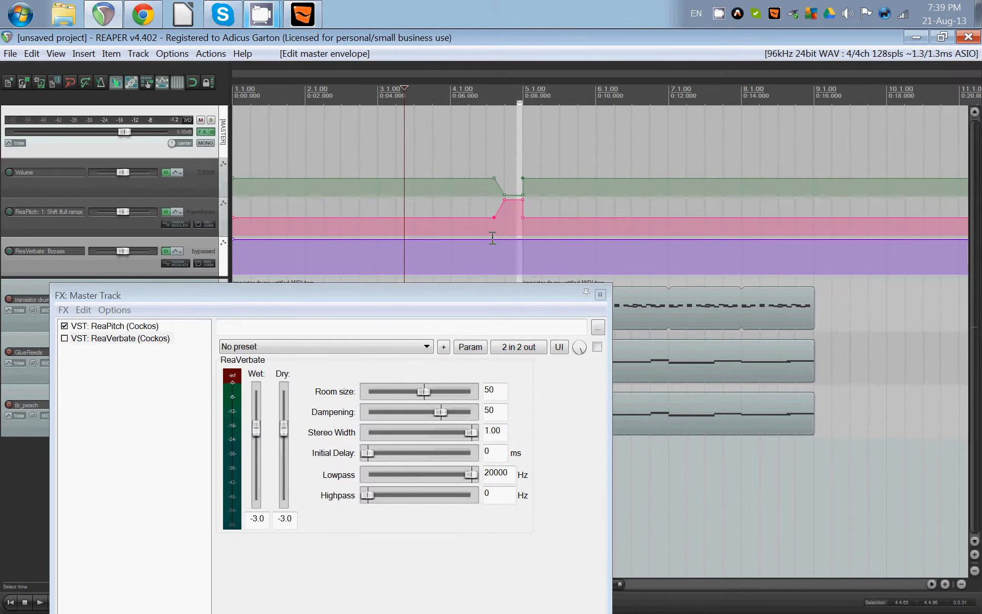
click(489, 242)
- Lower the raised ReaPitch shift section to its minimum and start both its ramp and the volume fade at about 4.3.00
scroll(493, 241, up, 3)
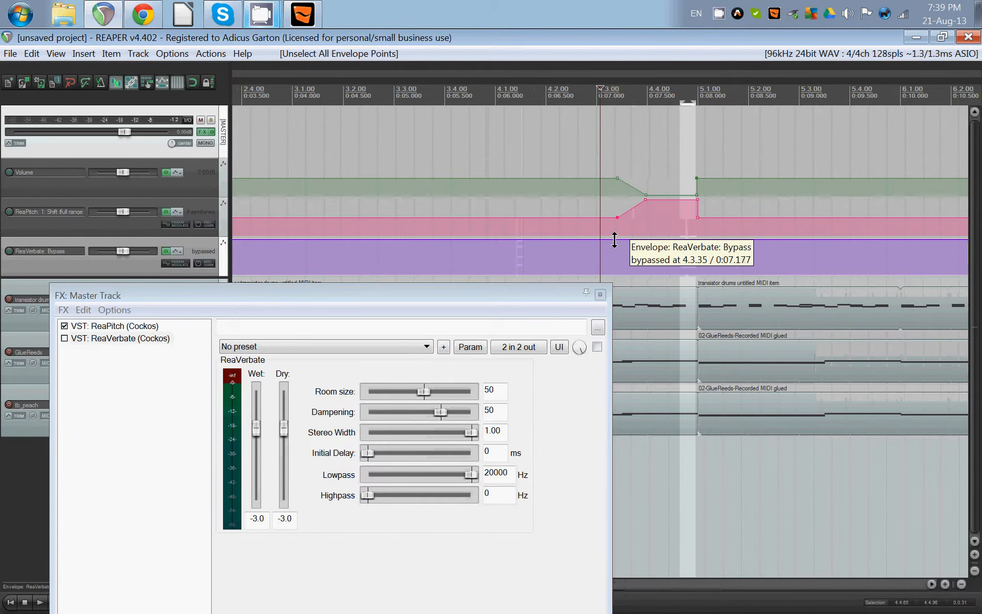
click(658, 200)
drag(659, 200, 662, 257)
drag(617, 215, 599, 218)
double_click(599, 218)
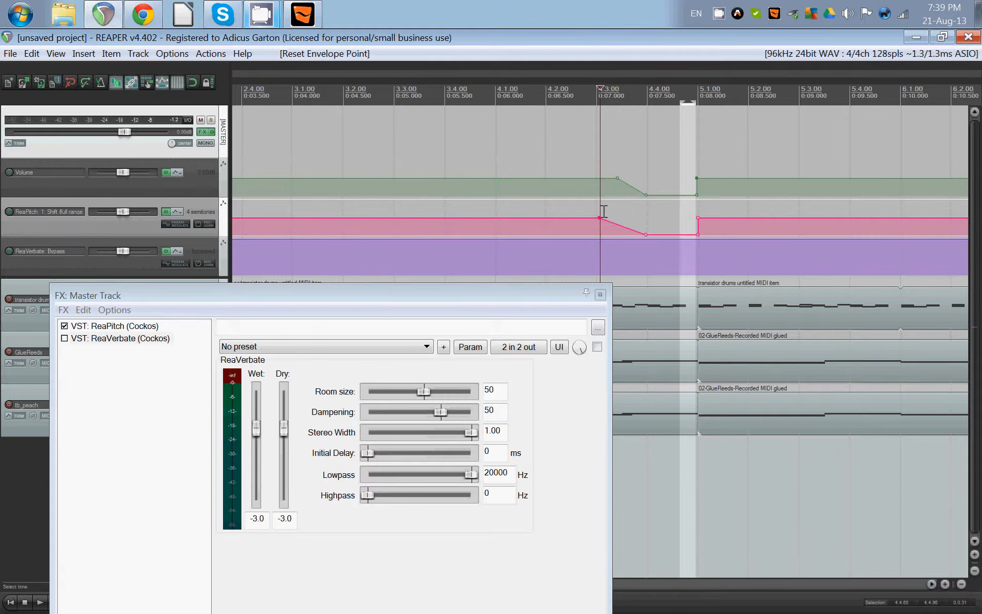
click(614, 178)
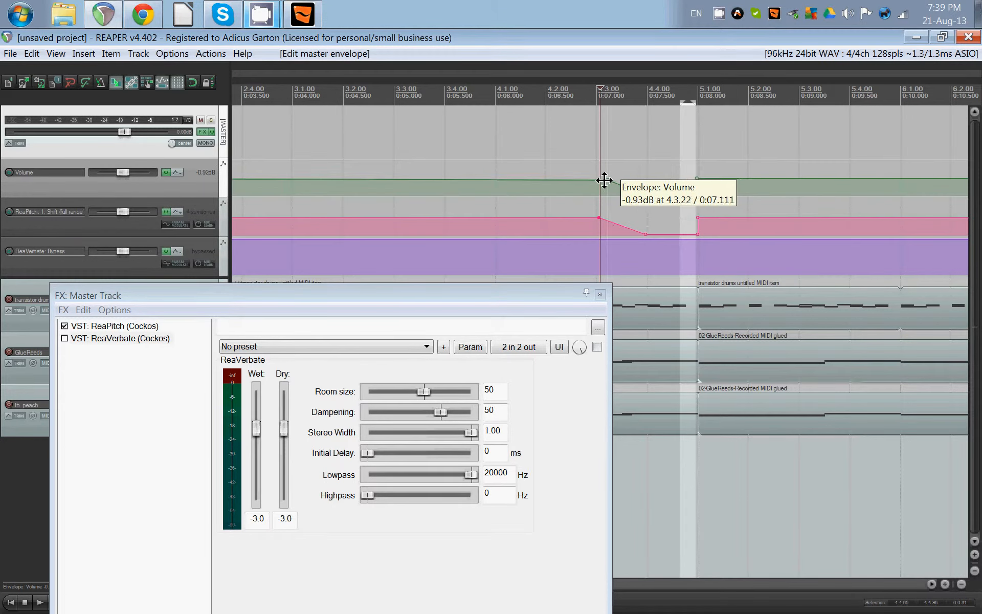
key(ctrl+v)
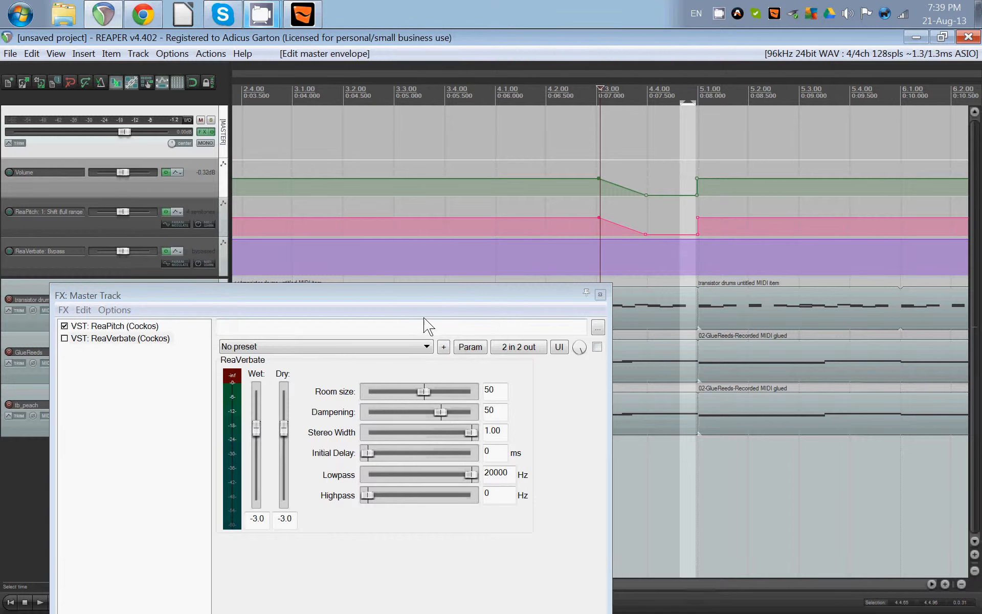
- Add points to the ReaVerbate Bypass envelope and set it to normal between about 4.3.00 and 5.1.00
click(597, 239)
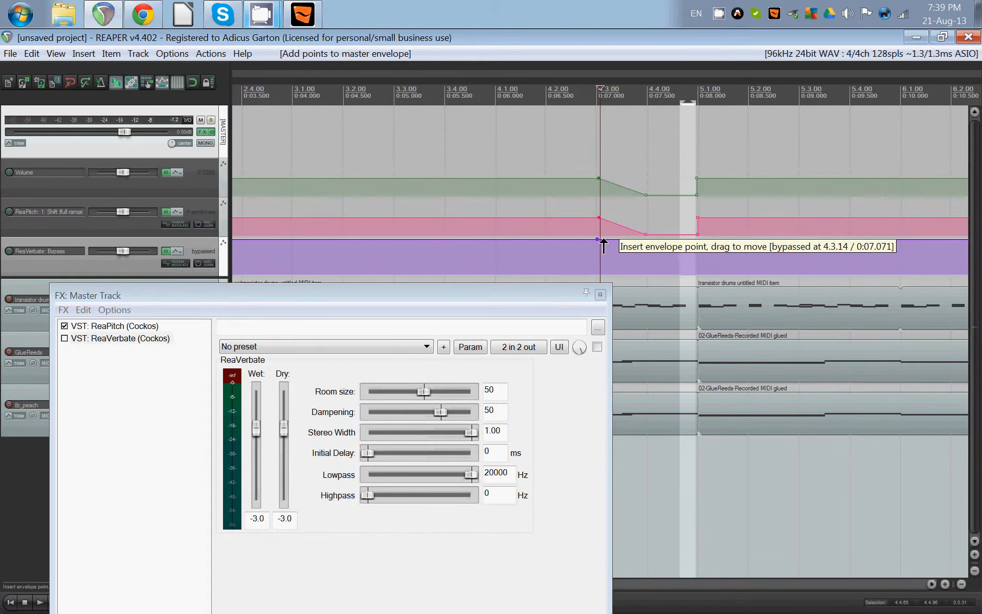
click(603, 239)
shift+click(690, 239)
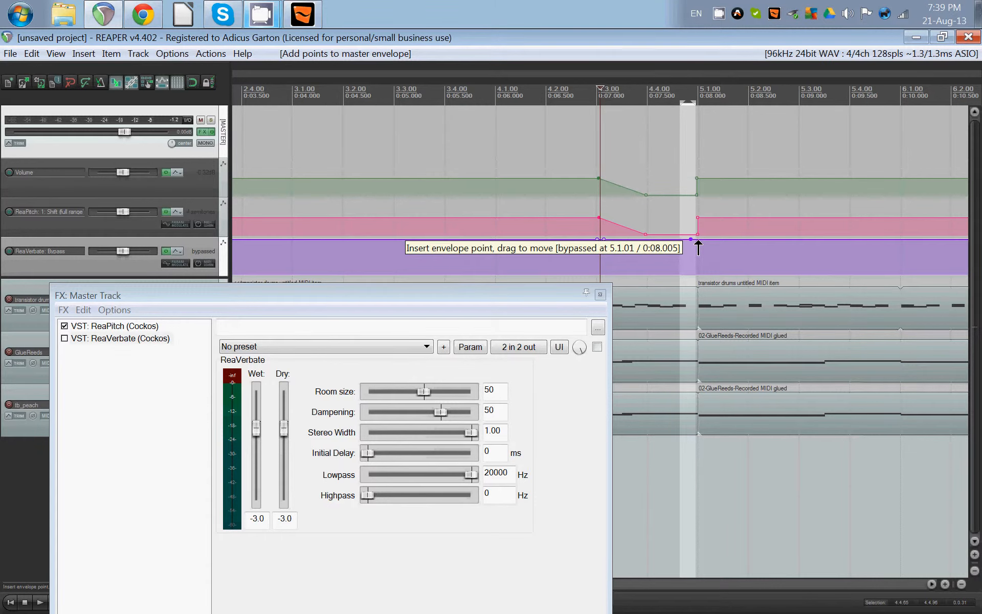
shift+click(697, 240)
drag(680, 241, 680, 314)
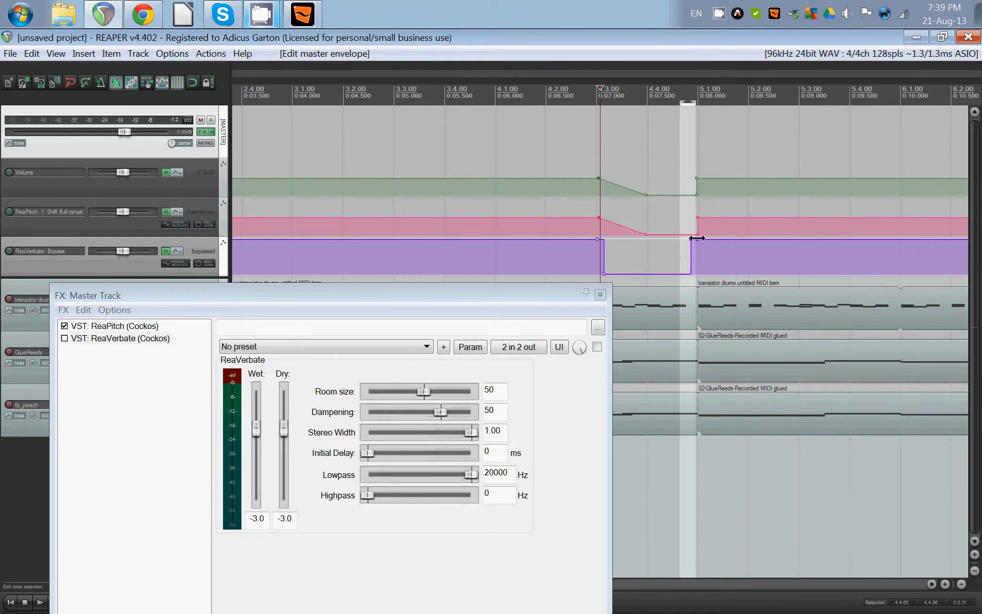
mouse_move(692, 256)
mouse_down()
mouse_move(691, 245)
mouse_move(702, 245)
mouse_up()
drag(602, 269, 592, 274)
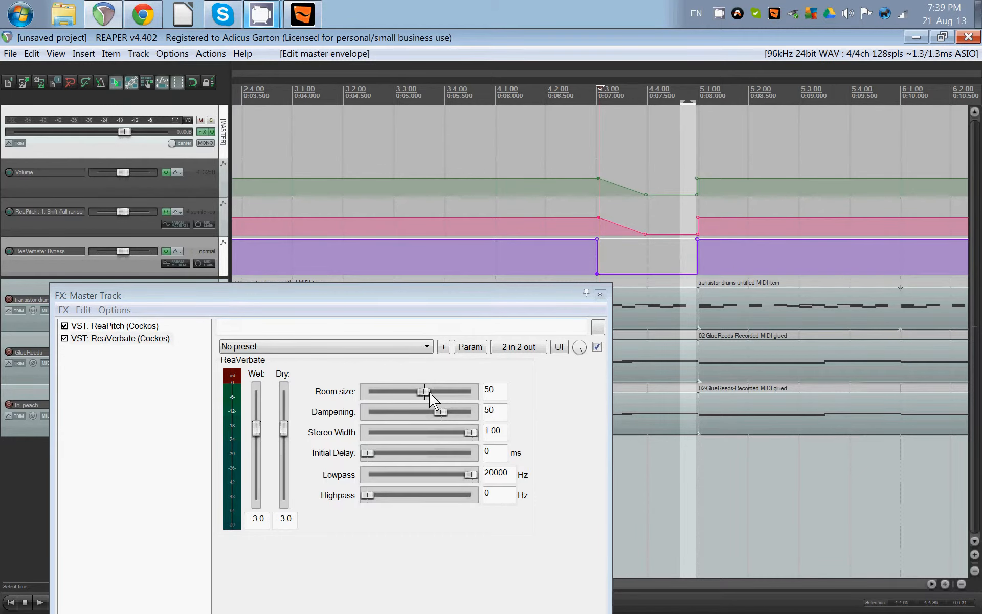
- Play from 3.4.93 to audition the transition with the downward pitch shift and reverb
click(492, 149)
key(space)
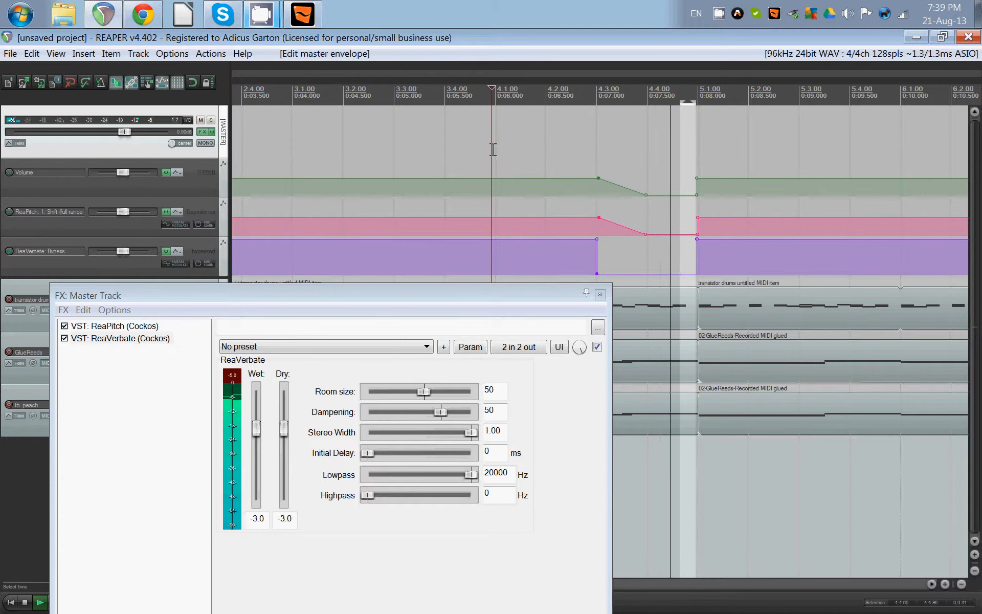
key(space)
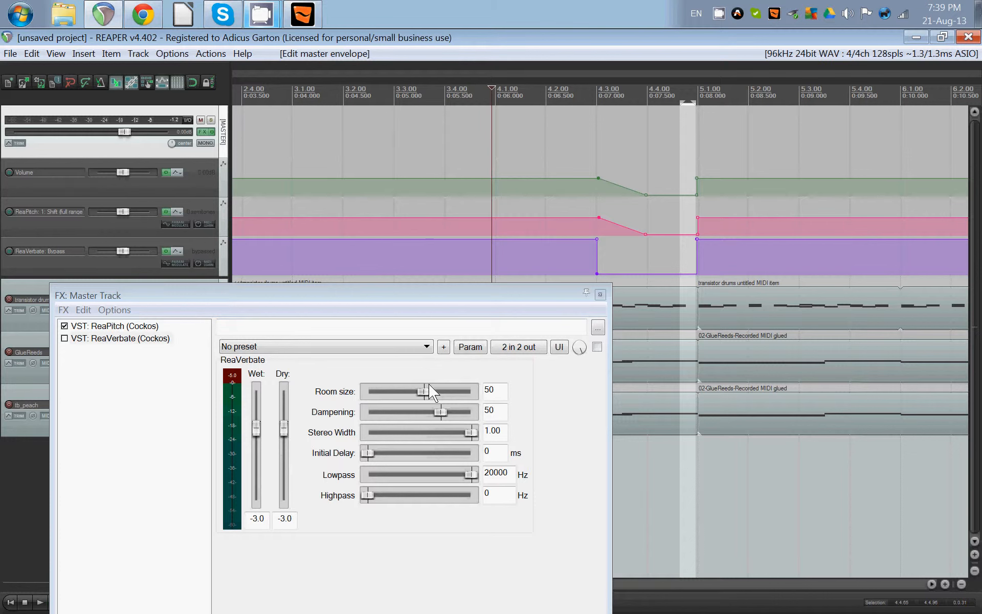
- Add ReaDelay to the master track's FX chain and place it between ReaPitch and ReaVerbate
double_click(120, 416)
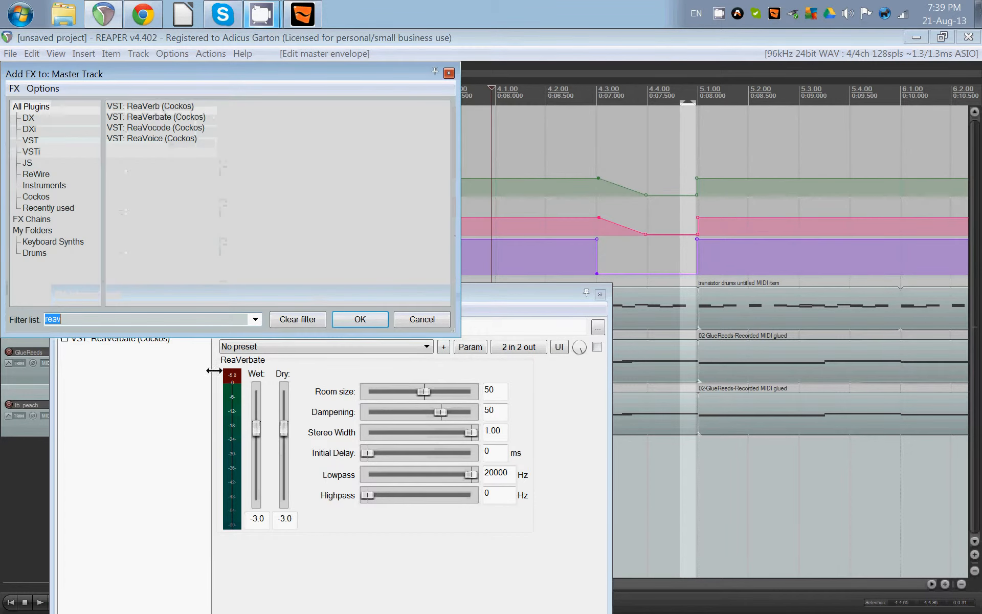
text(d)
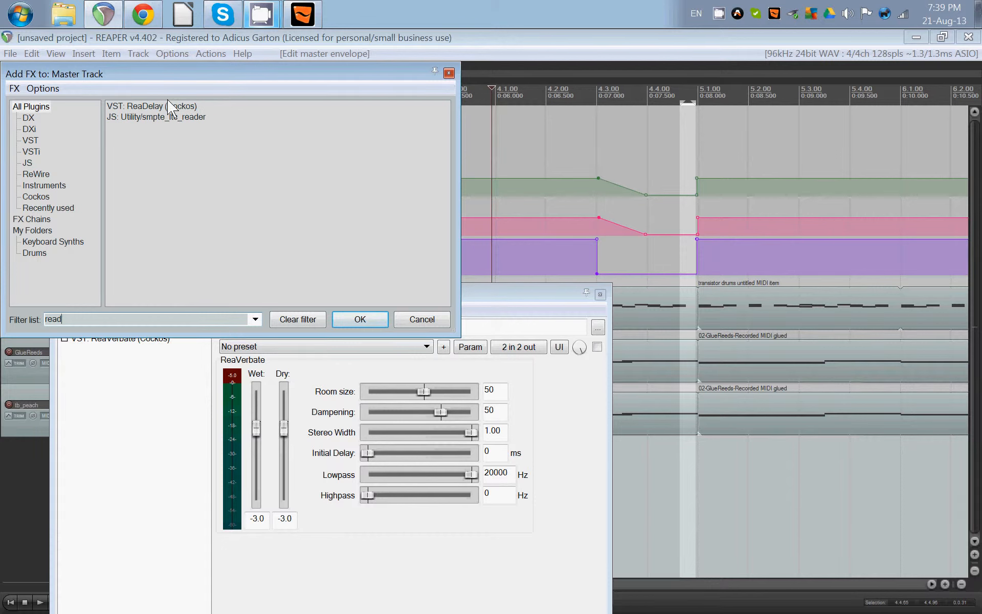
double_click(165, 106)
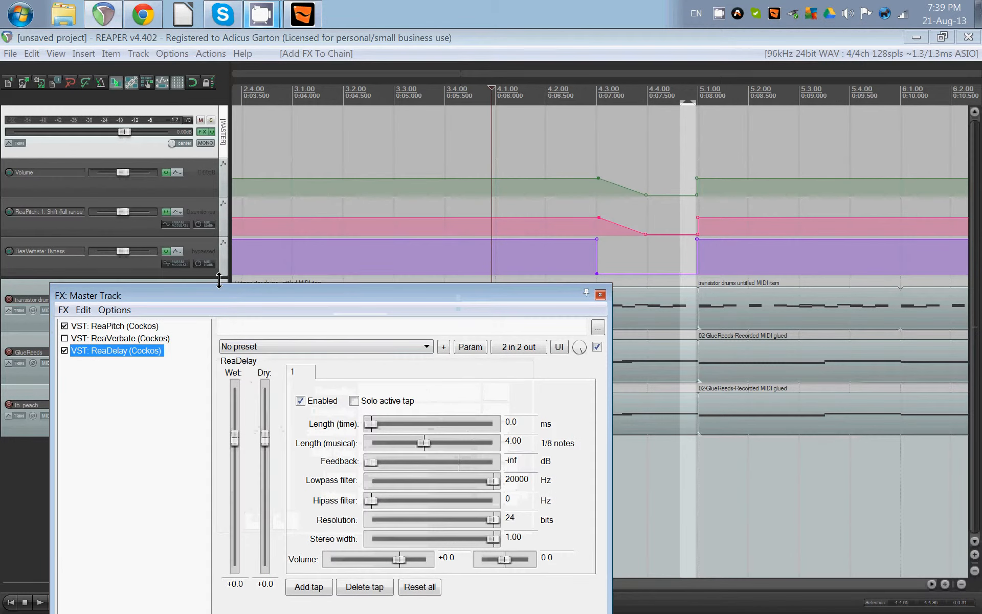
drag(138, 353, 127, 338)
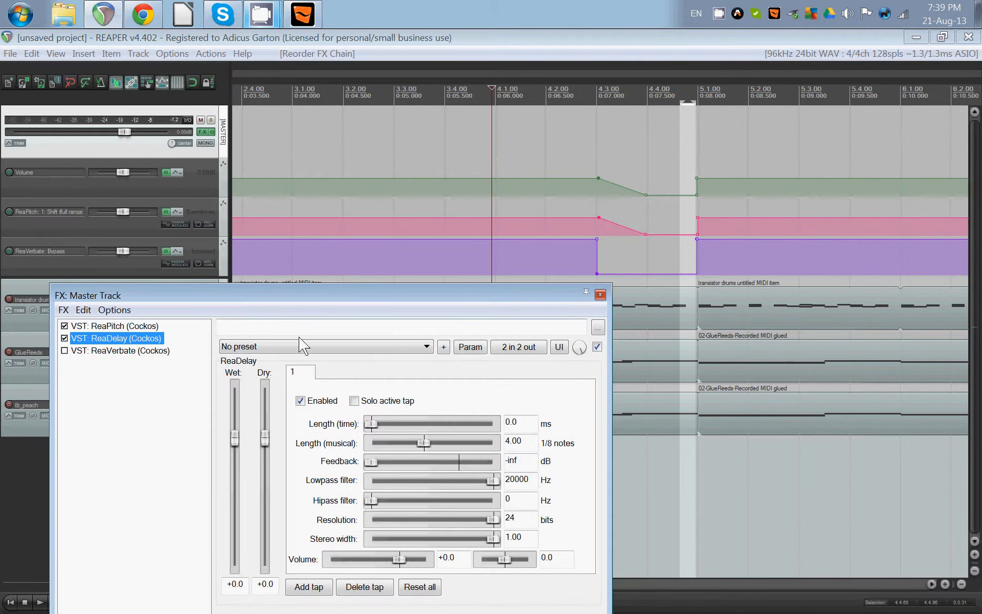
- Show ReaDelay's Bypass track envelope, close the FX window, and raise the envelope to bypassed
click(597, 347)
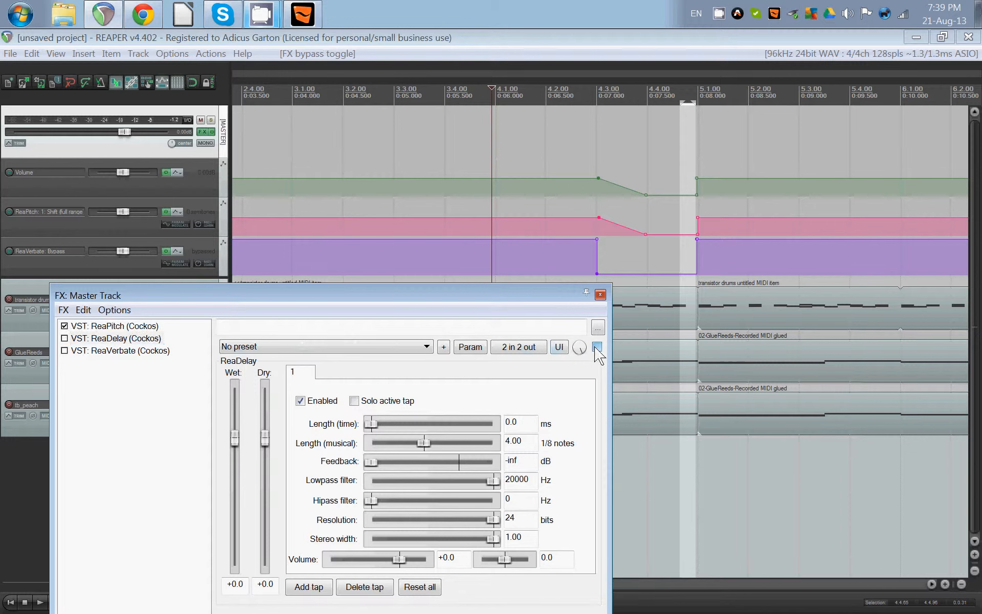
click(471, 348)
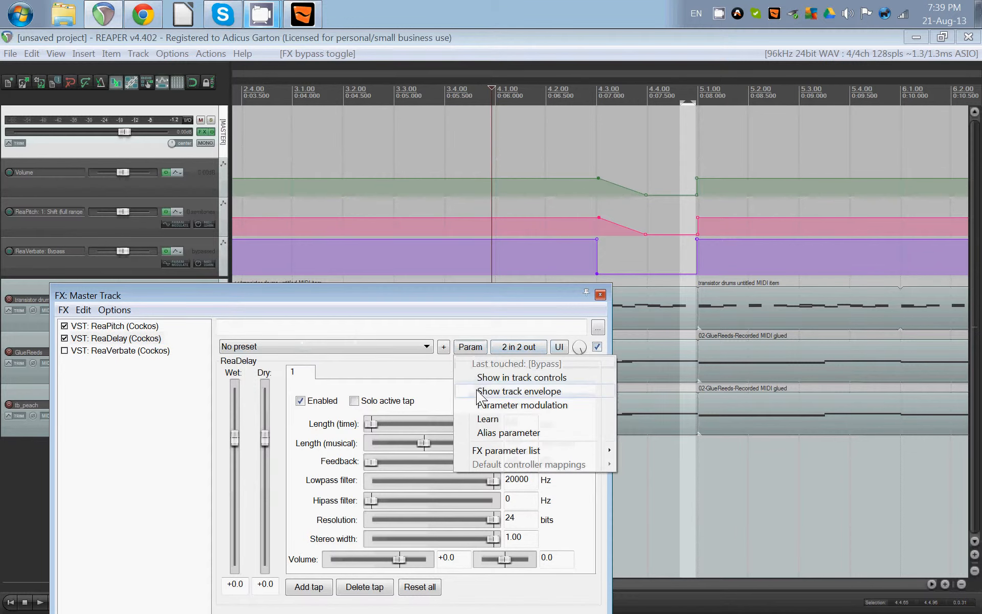
click(517, 391)
click(600, 294)
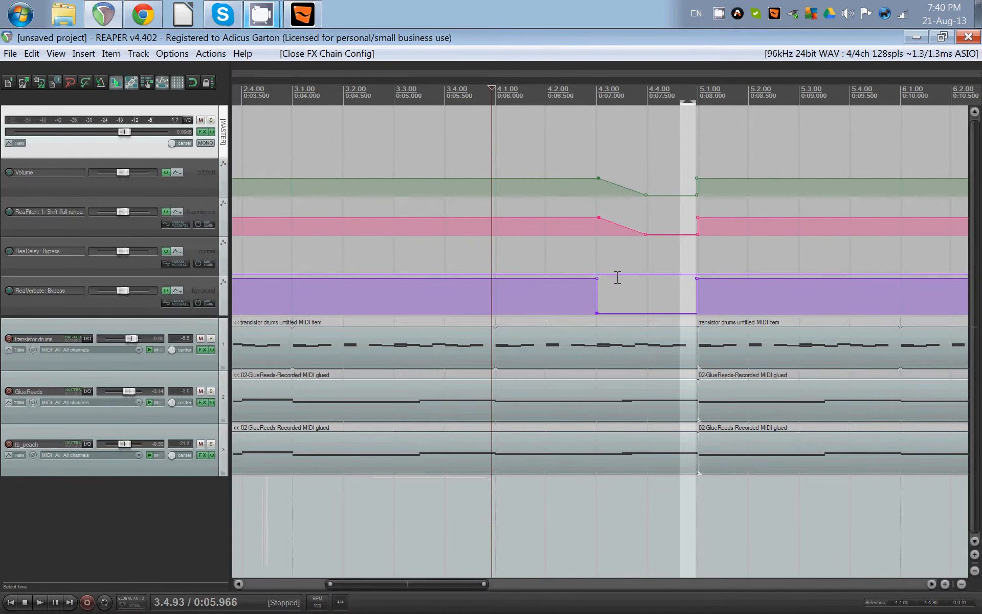
drag(619, 272, 621, 217)
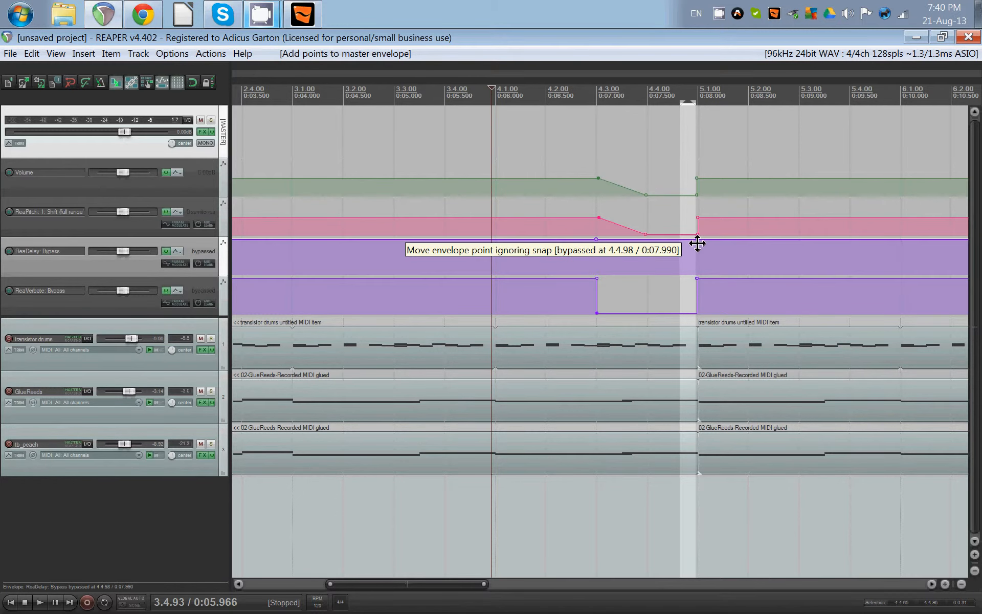
- Add points to the ReaDelay Bypass envelope and set it to normal between about 4.3.03 and 4.4.87
click(599, 241)
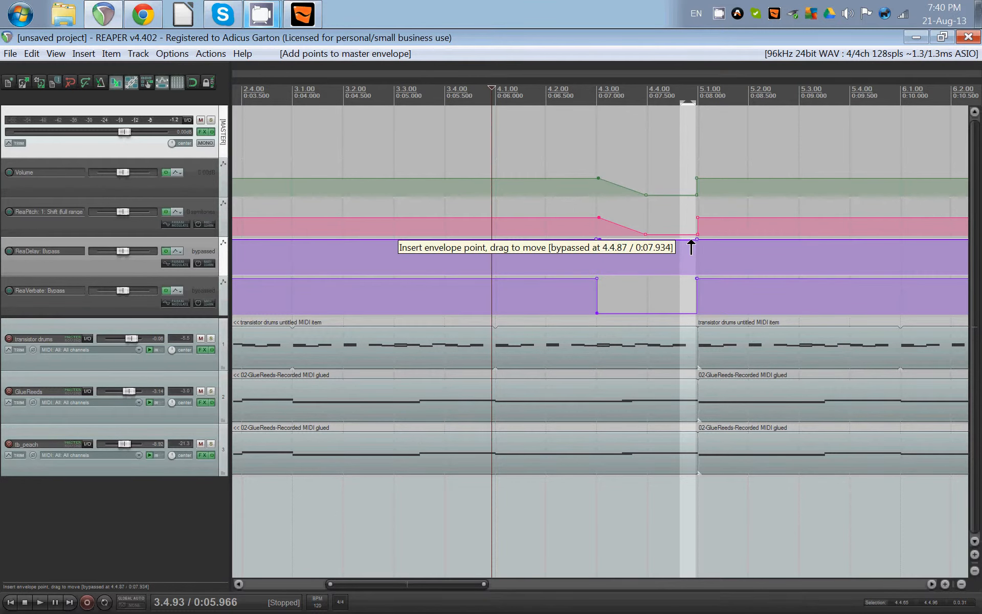
click(691, 240)
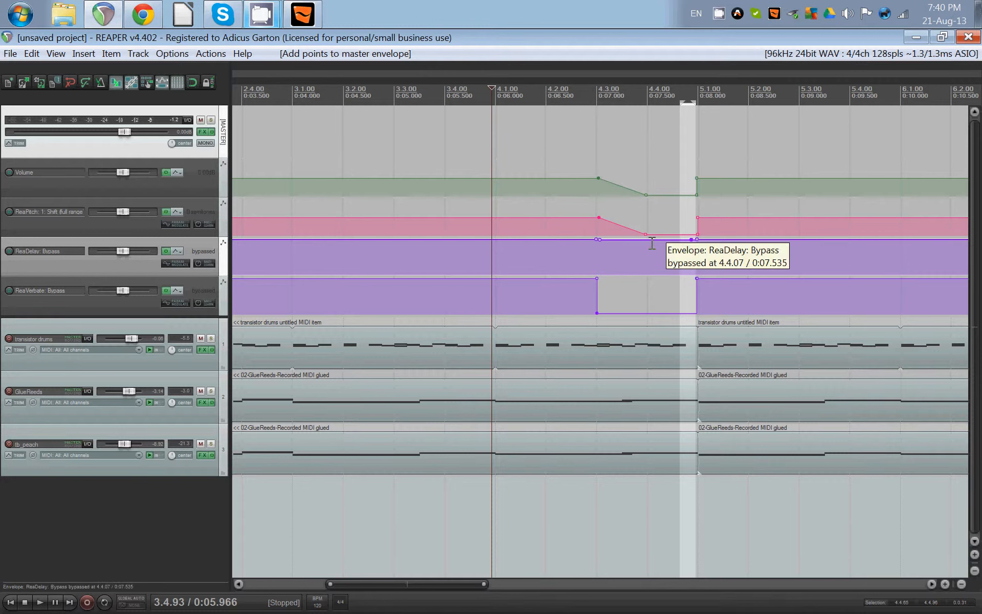
drag(660, 245, 620, 267)
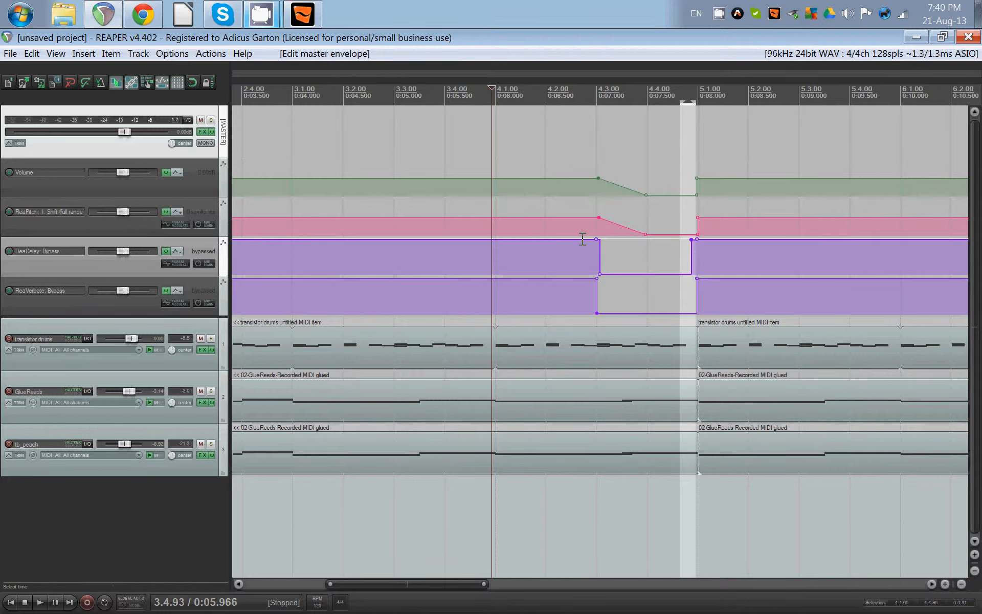
- With the master FX chain open, test switching the ReaDelay Bypass envelope before 4.3.00 to normal and back to bypassed, then close the window
click(166, 250)
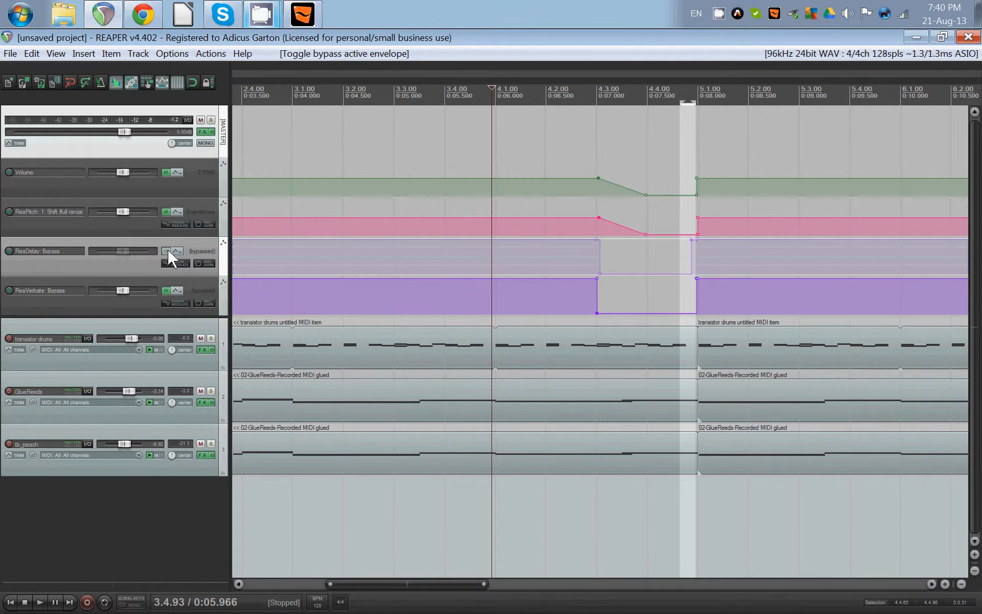
click(167, 251)
click(202, 131)
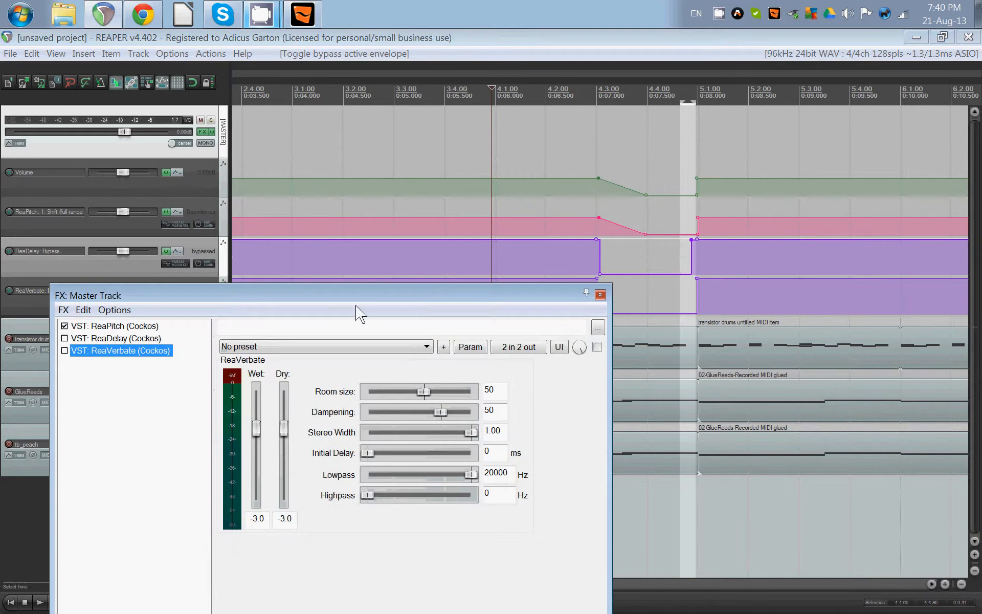
click(543, 240)
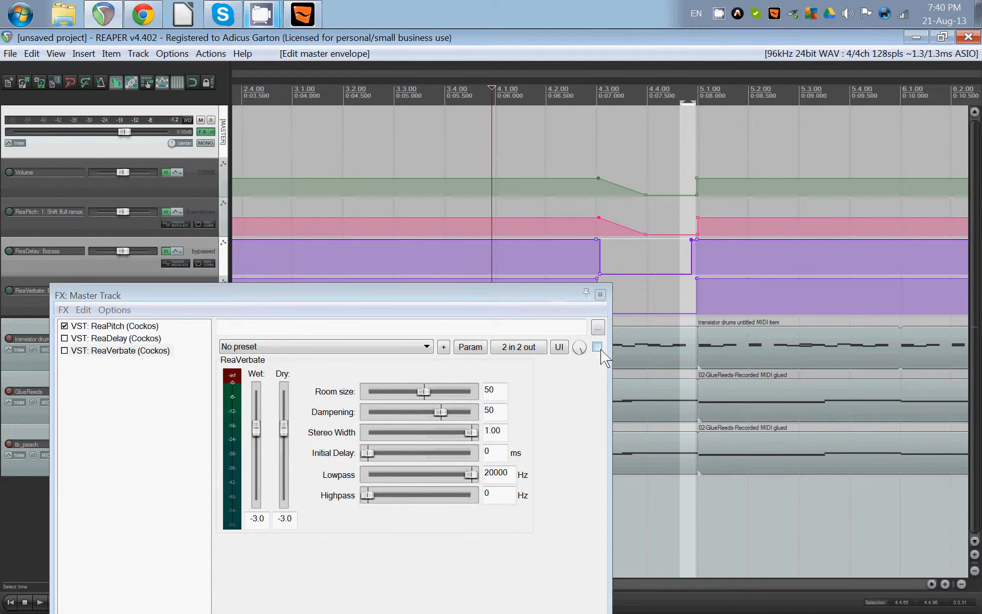
drag(568, 239, 569, 284)
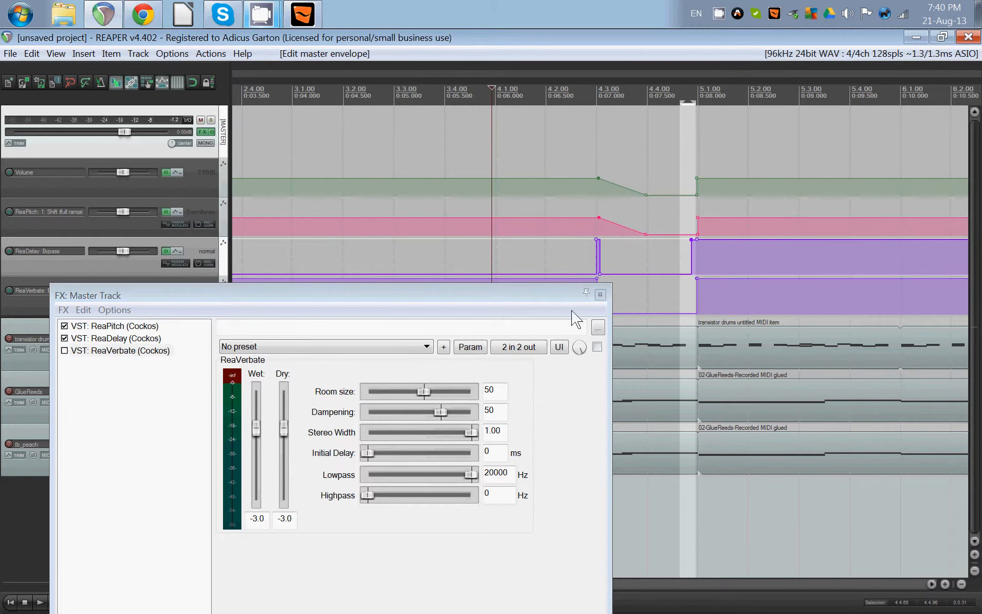
click(546, 262)
click(526, 256)
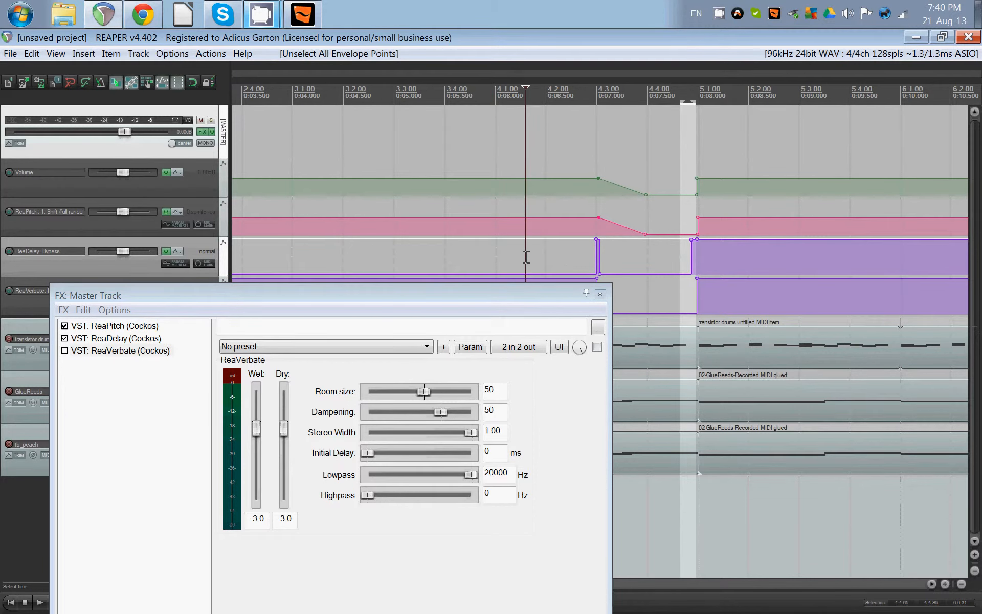
drag(546, 275, 553, 309)
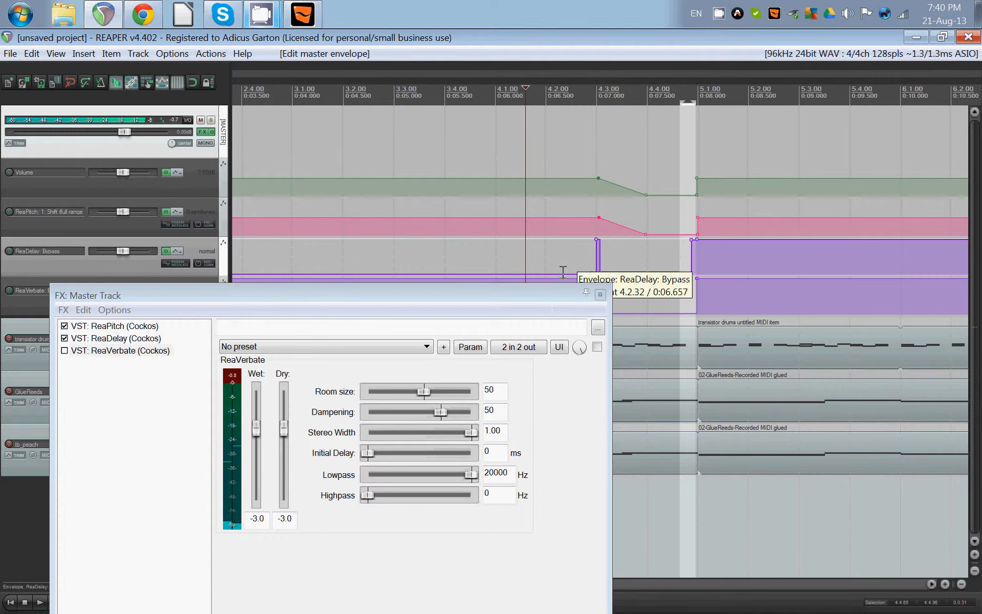
drag(561, 264, 567, 186)
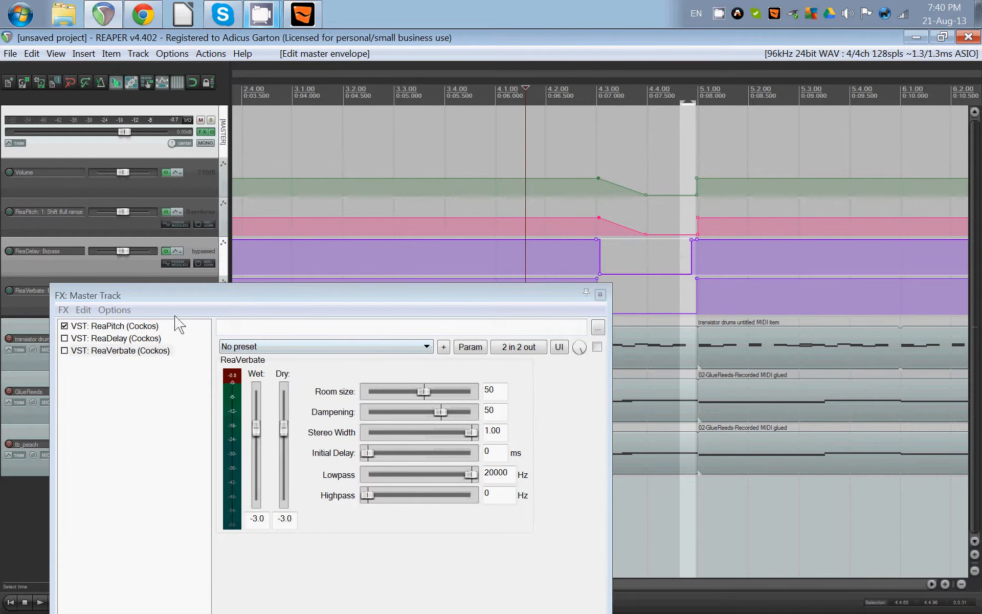
click(600, 294)
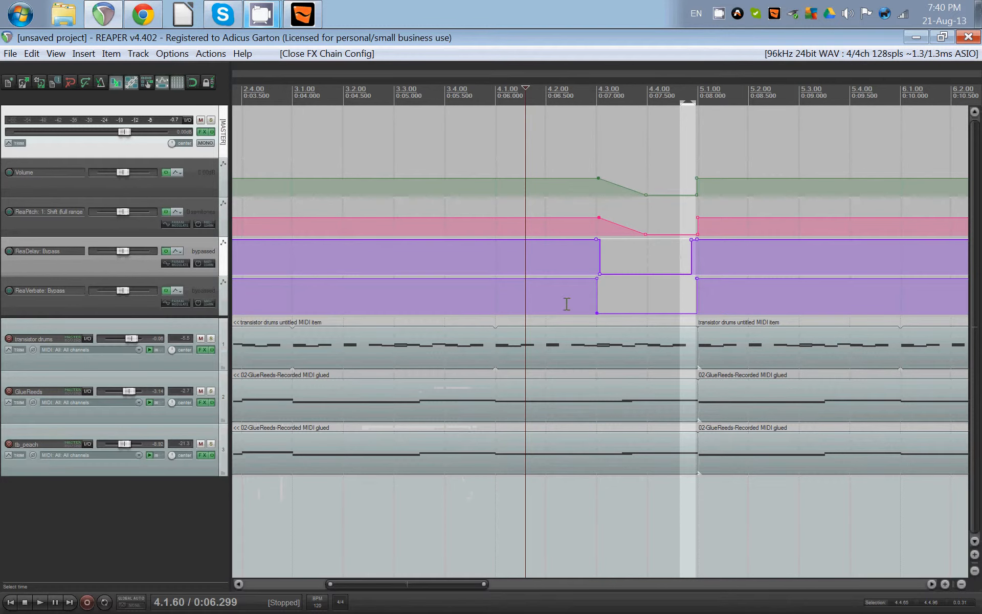
- Play from 4.1.60 to audition the transition with ReaDelay added
scroll(567, 284, down, 5)
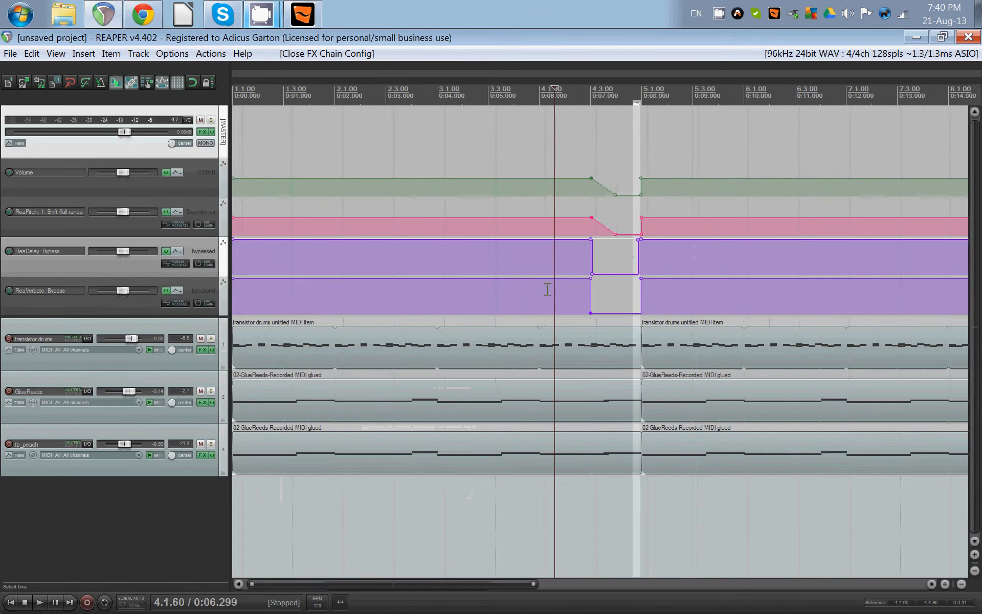
key(space)
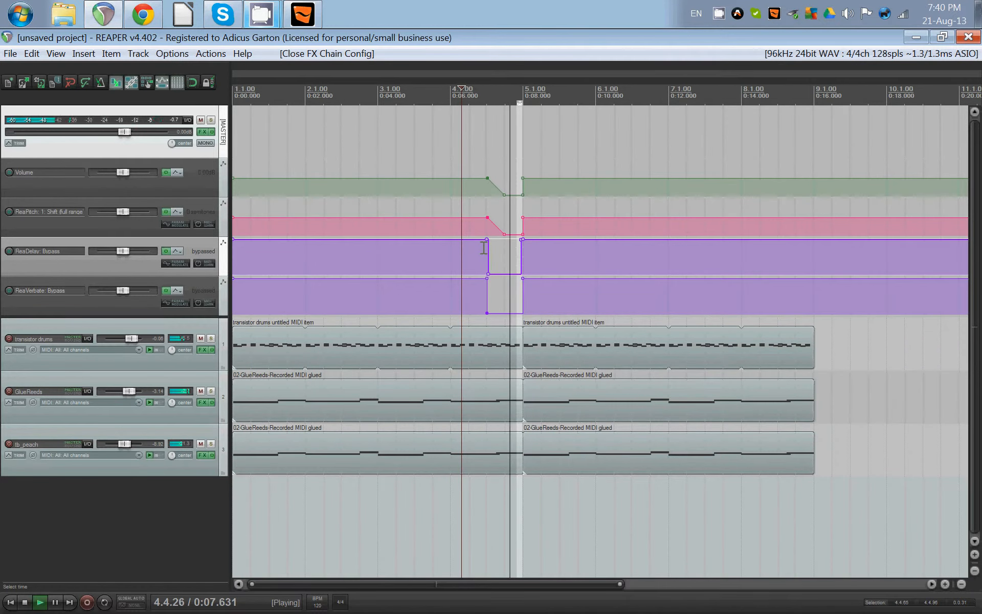
key(space)
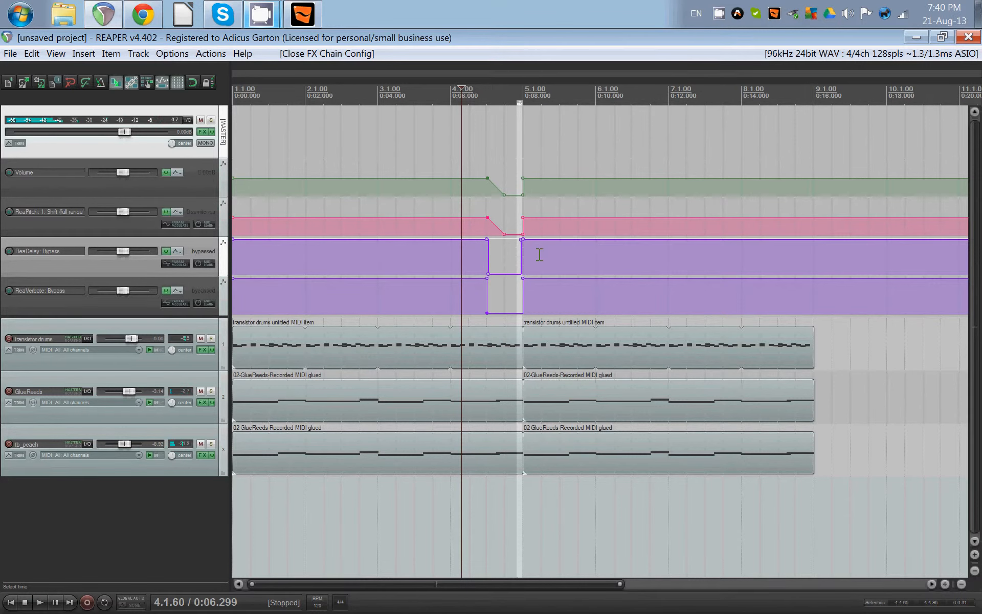
- Extend the normal sections of the ReaDelay and ReaVerbate Bypass envelopes past bar 5 to about 5.2.34
drag(527, 239, 548, 241)
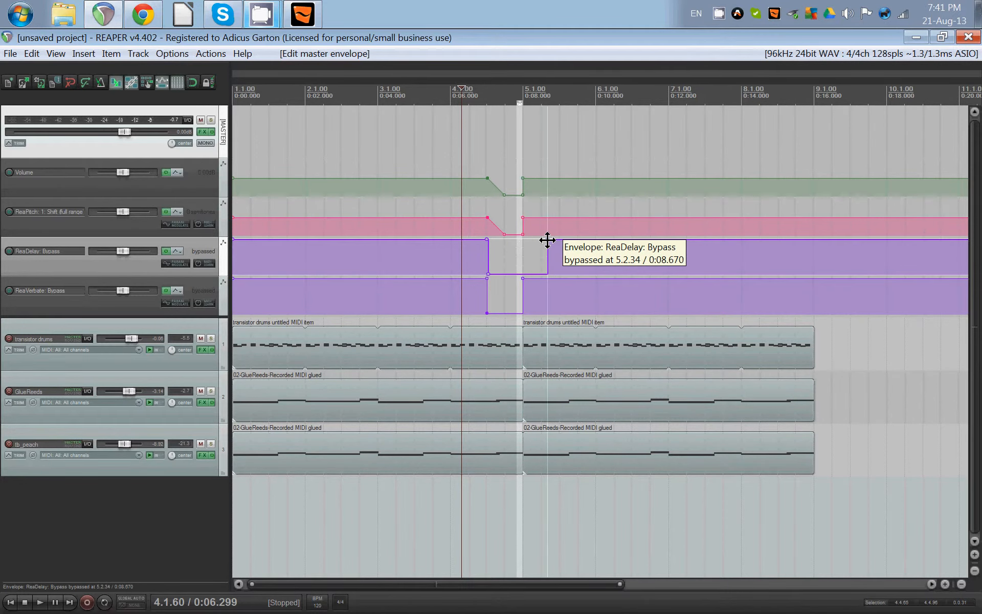
click(523, 286)
mouse_move(524, 286)
mouse_down()
mouse_move(534, 285)
mouse_move(519, 285)
mouse_up()
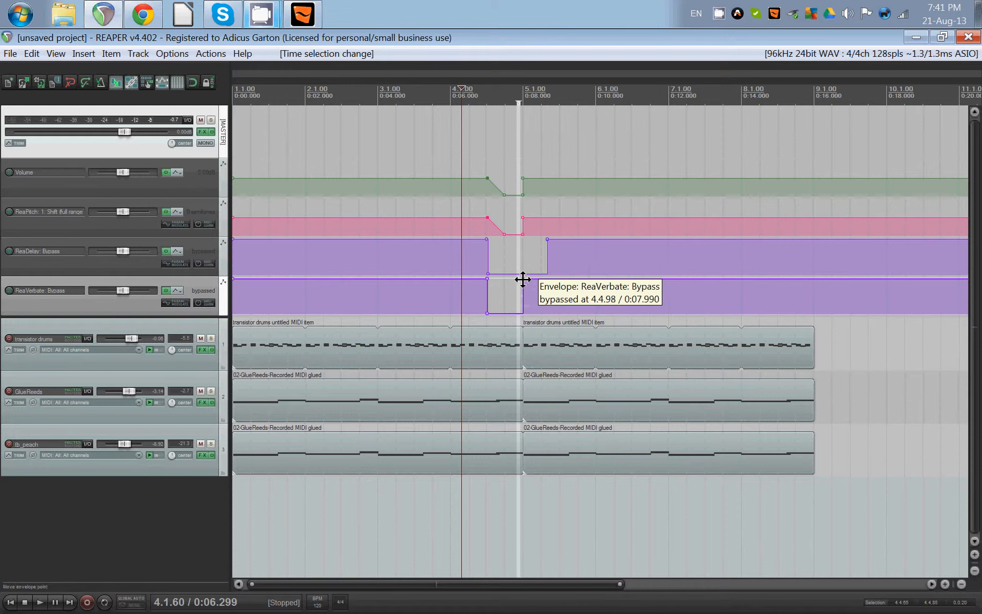
click(525, 283)
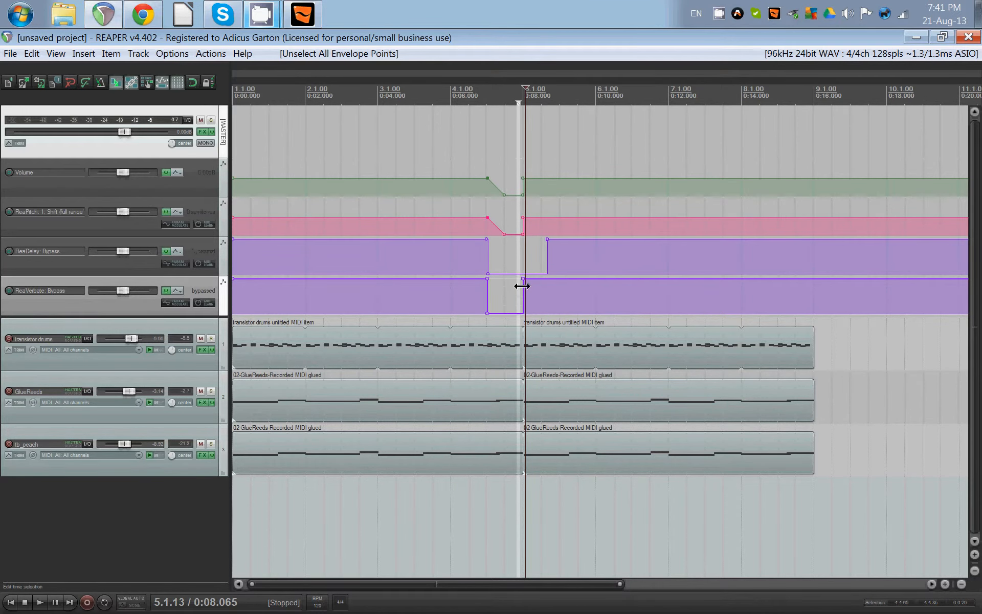
scroll(520, 285, up, 3)
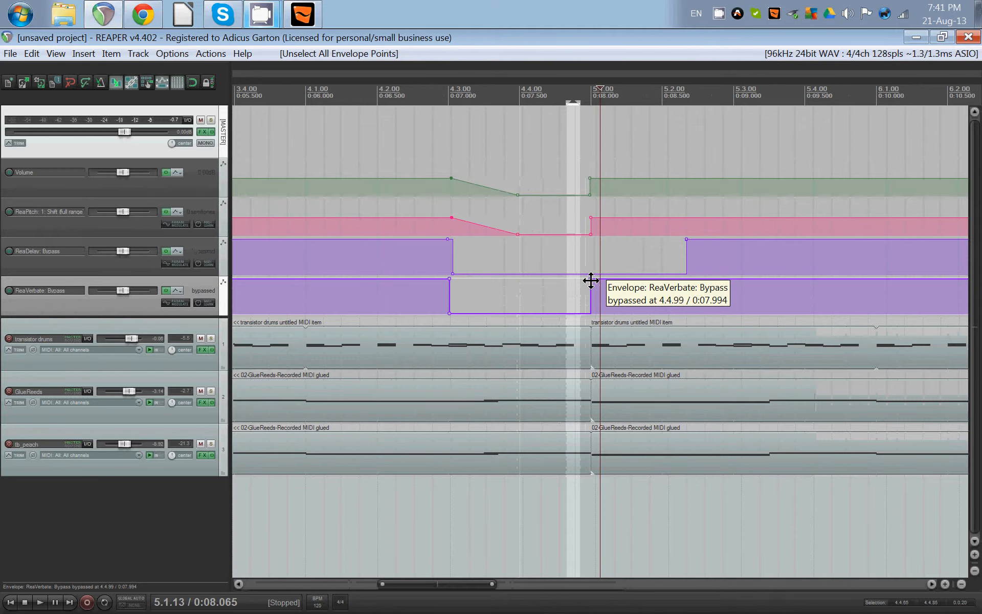
click(591, 280)
key(Delete)
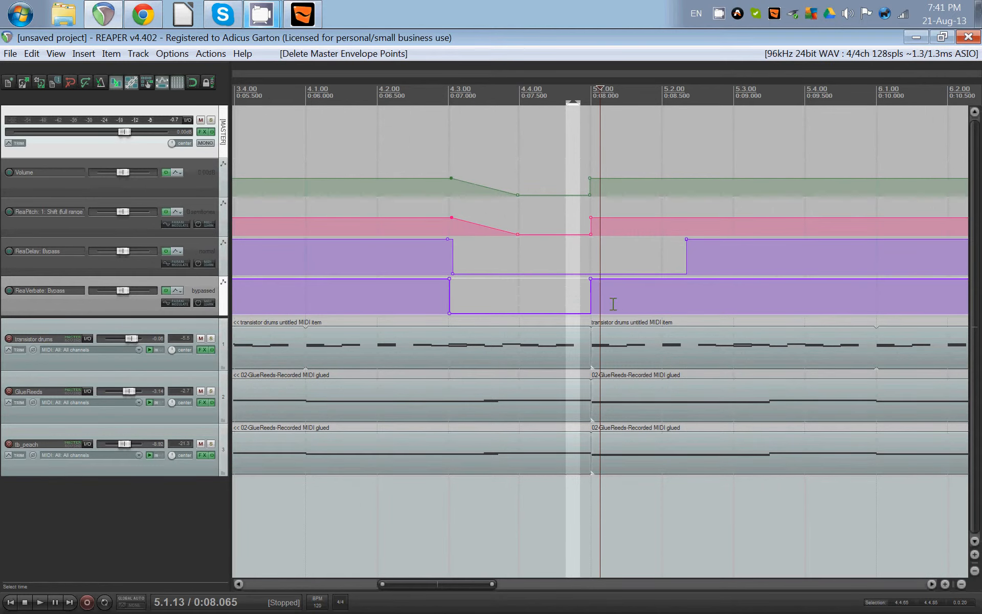
drag(590, 279, 684, 280)
- Play from 3.4.54 to audition the transition with the extended delay and reverb
scroll(498, 171, down, 2)
click(436, 142)
key(space)
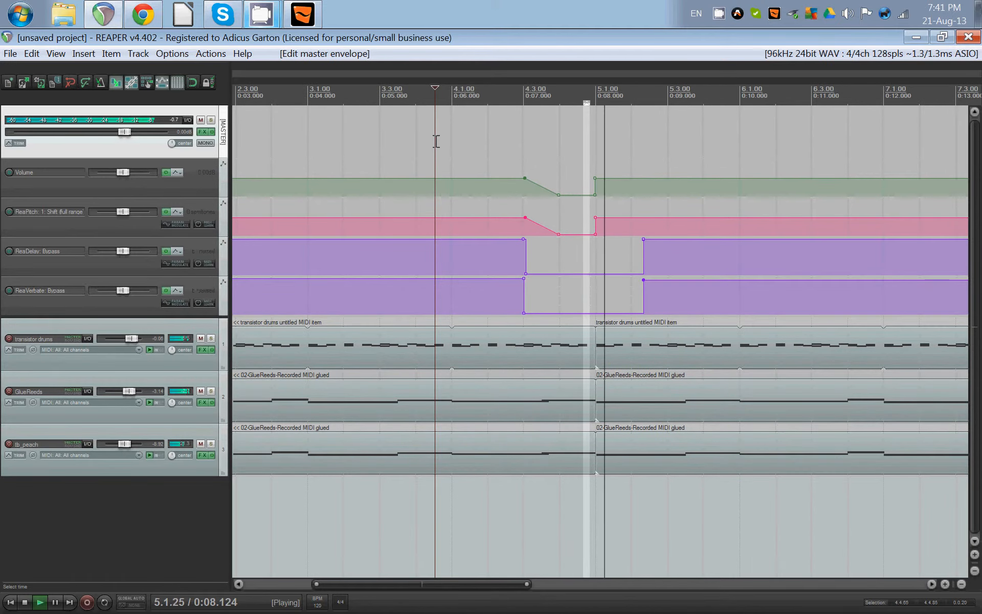
key(space)
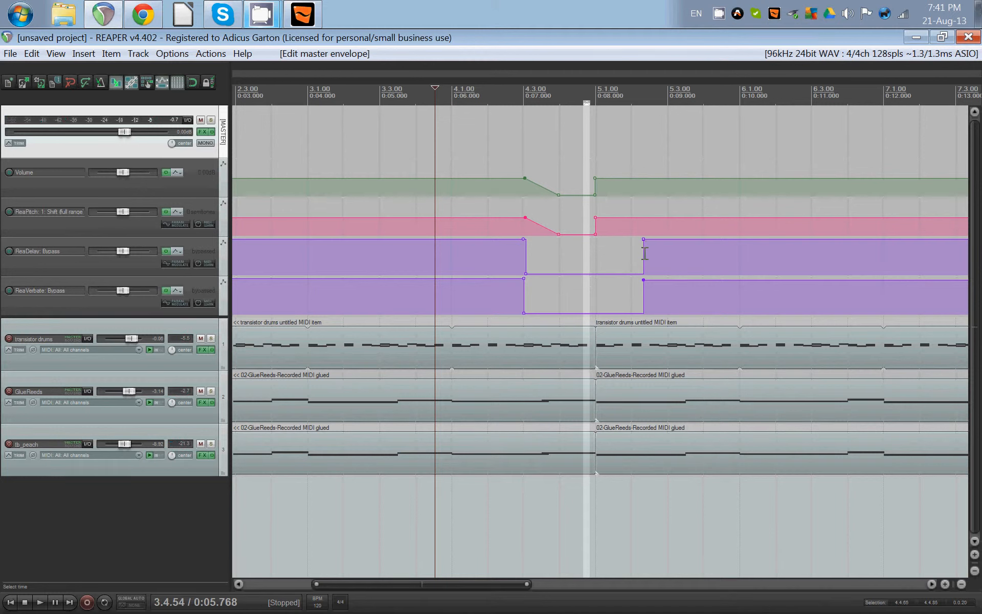
- Move the end points of the ReaDelay and ReaVerbate normal sections back to about 5.1.00
drag(643, 238, 596, 238)
drag(643, 279, 594, 272)
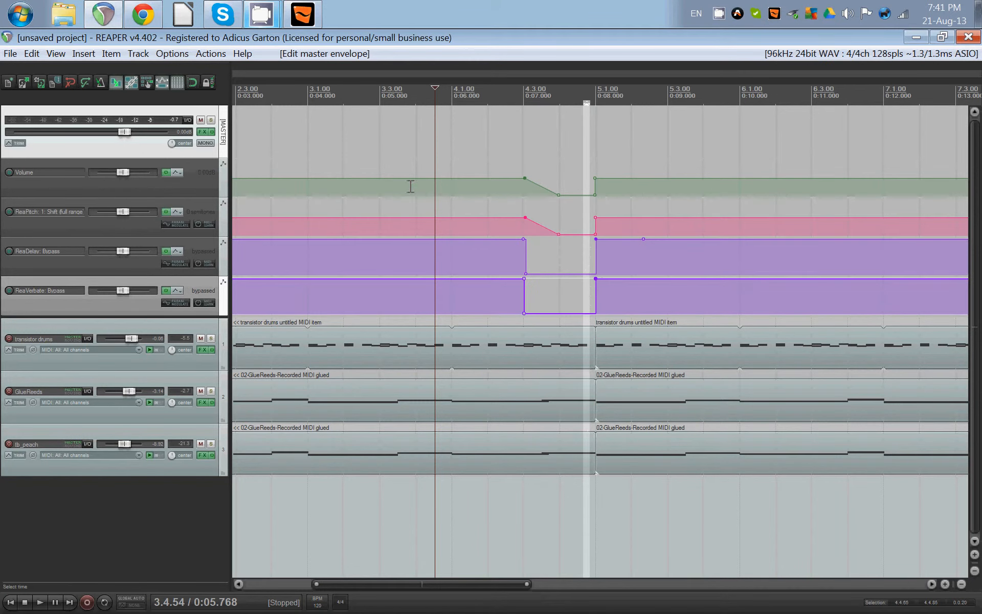
- Add the Bitcrusher VST to the master track's FX chain and set its downsampling to 31
scroll(435, 190, down, 3)
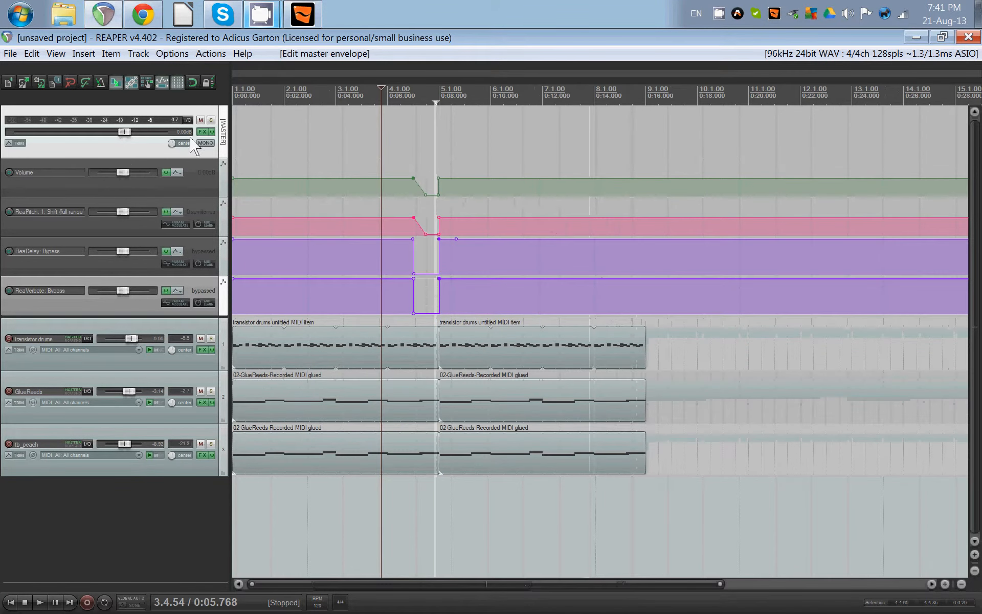
click(204, 132)
double_click(158, 416)
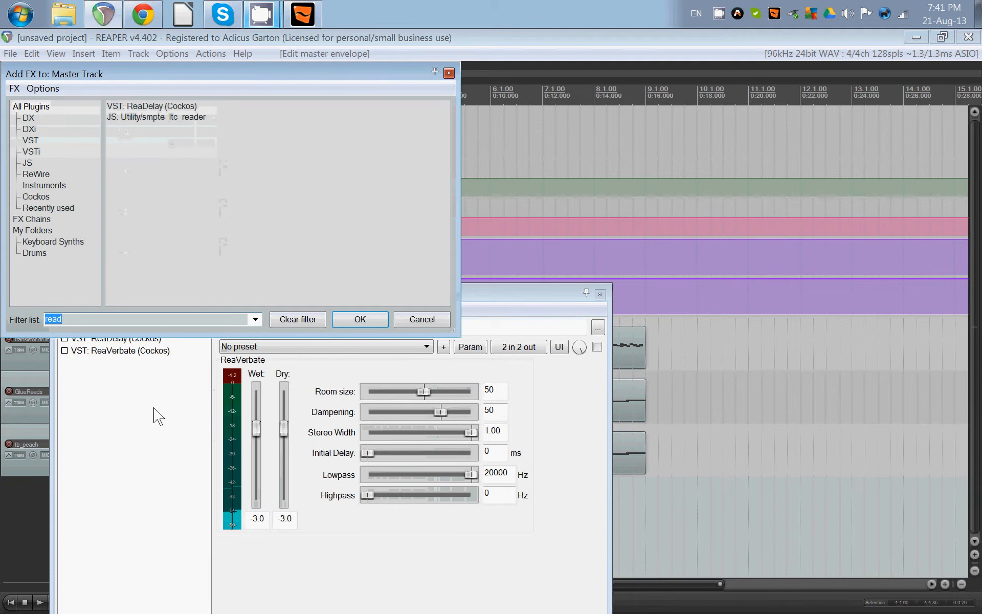
text(bit)
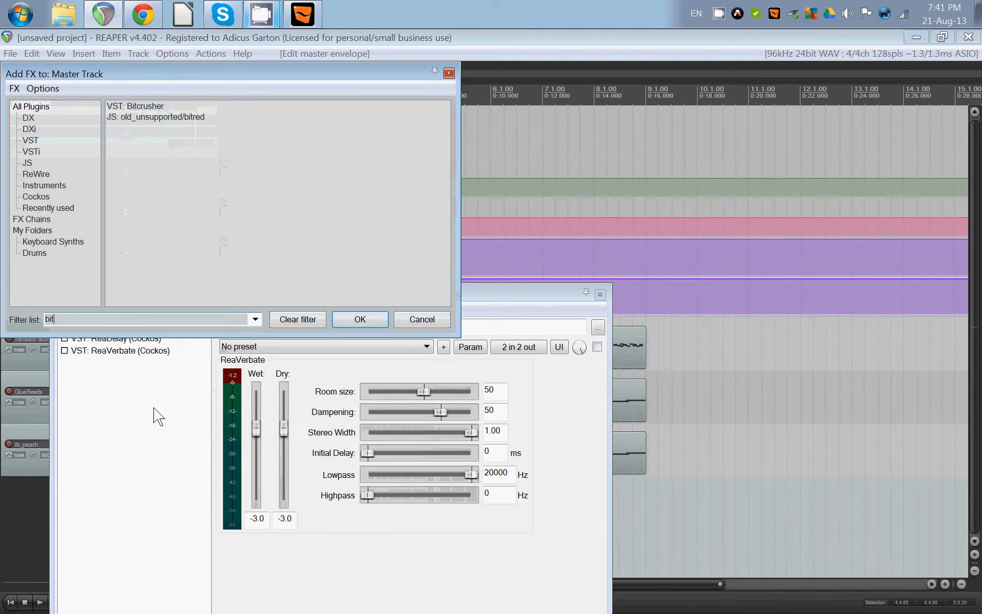
double_click(135, 107)
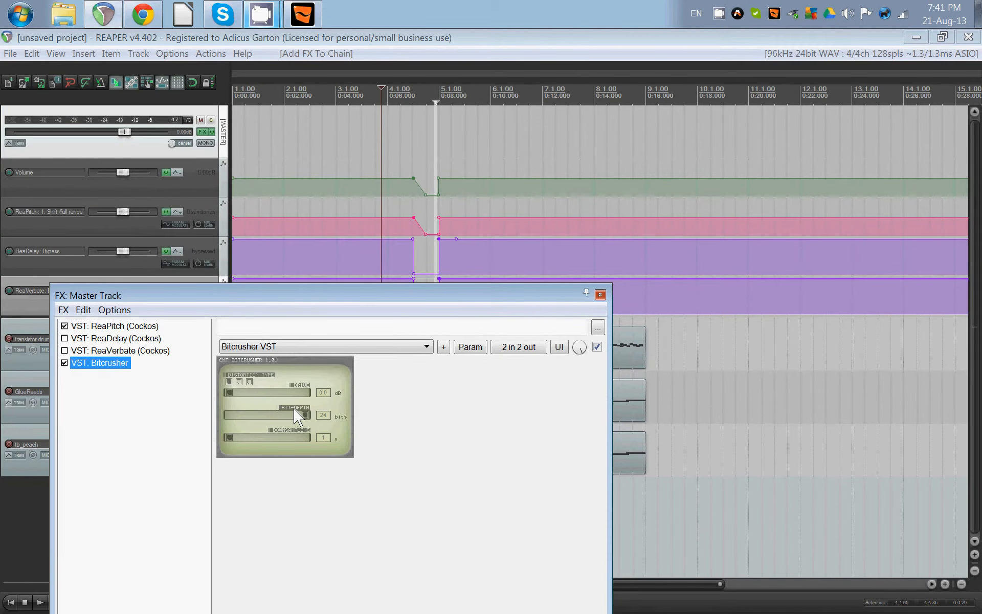
drag(237, 438, 289, 440)
- Play from 3.4.54 to audition the mix through the Bitcrusher
key(space)
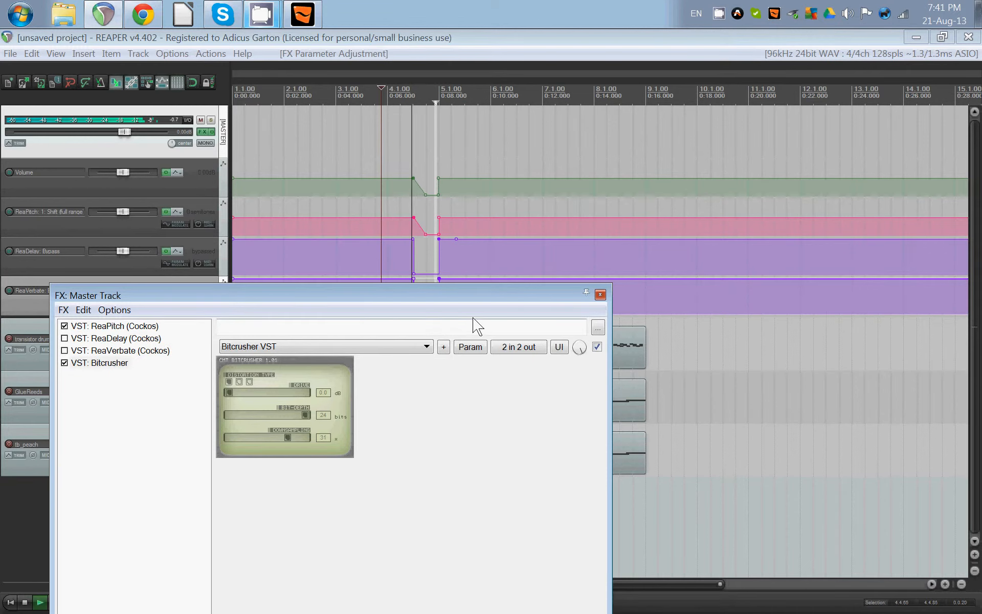
click(473, 318)
key(space)
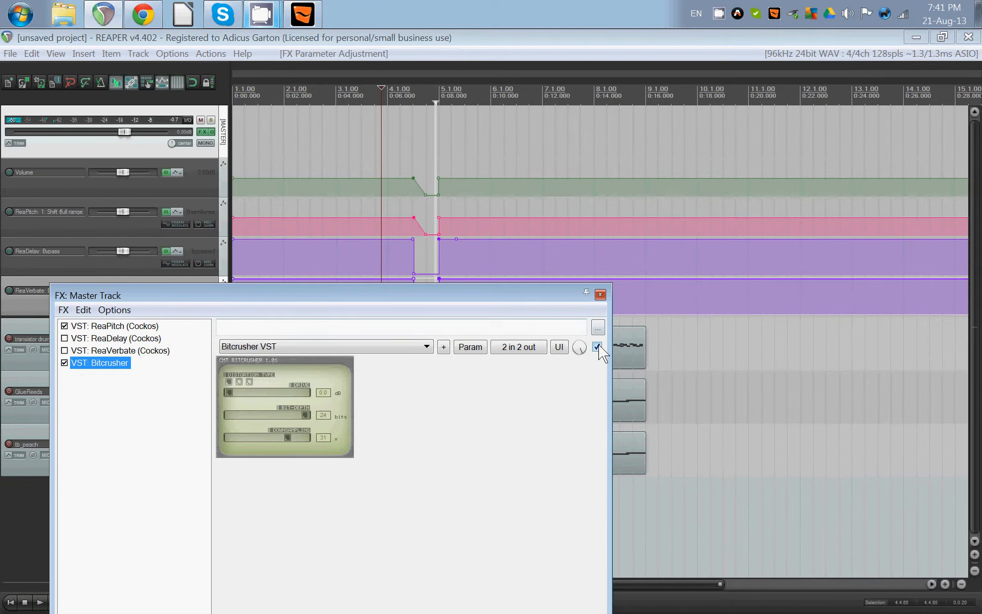
click(597, 347)
click(597, 347)
click(473, 348)
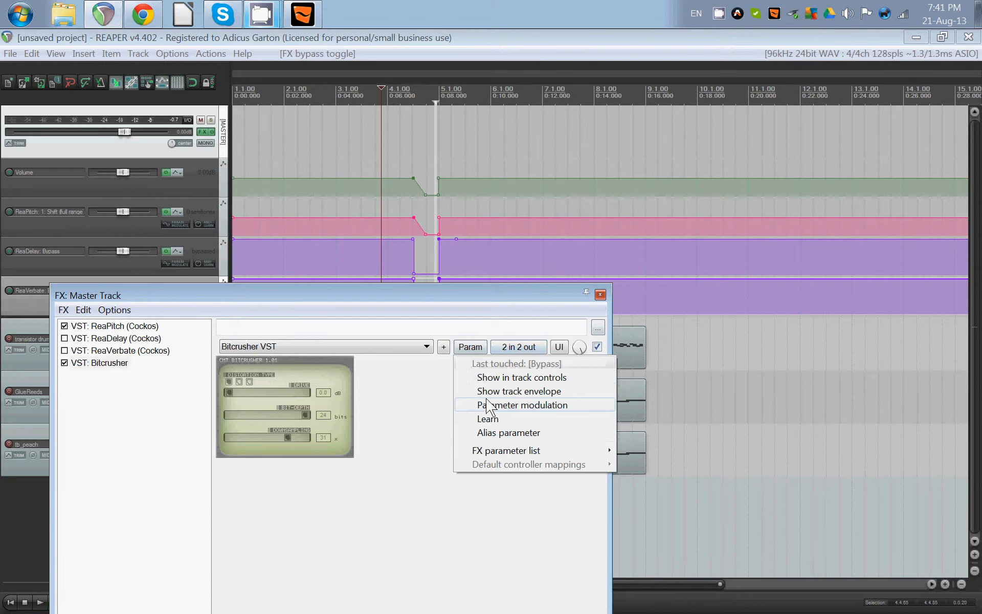
click(522, 405)
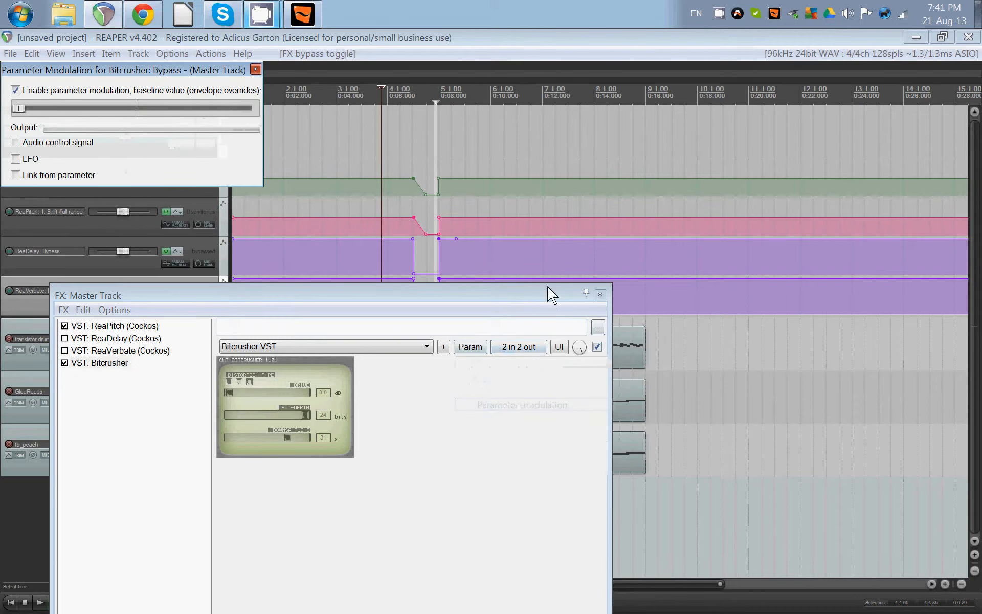
click(255, 70)
click(600, 294)
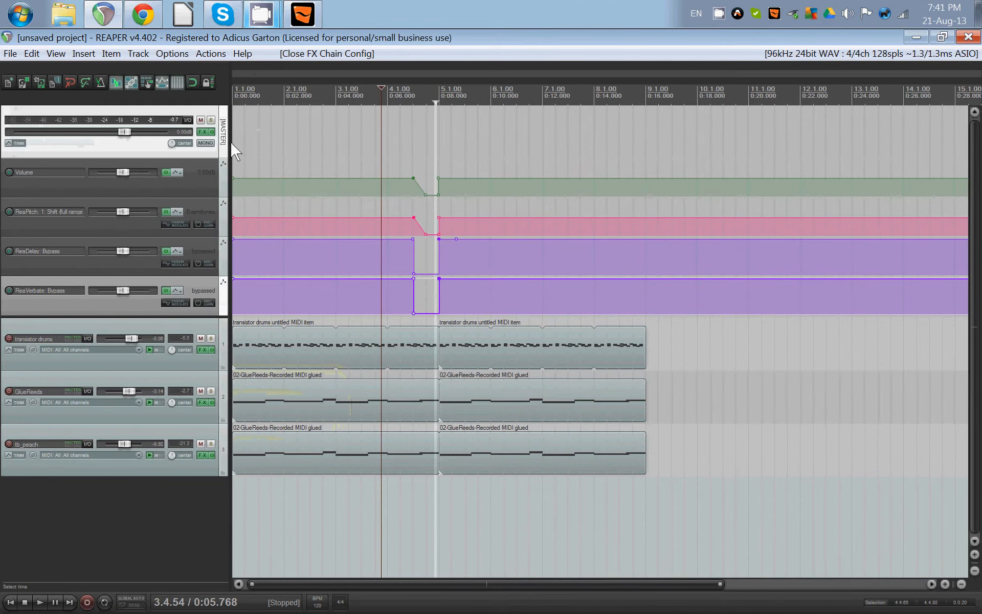
- Show the Bitcrusher's Bypass track envelope, close the FX window, and raise the envelope to bypassed
click(202, 132)
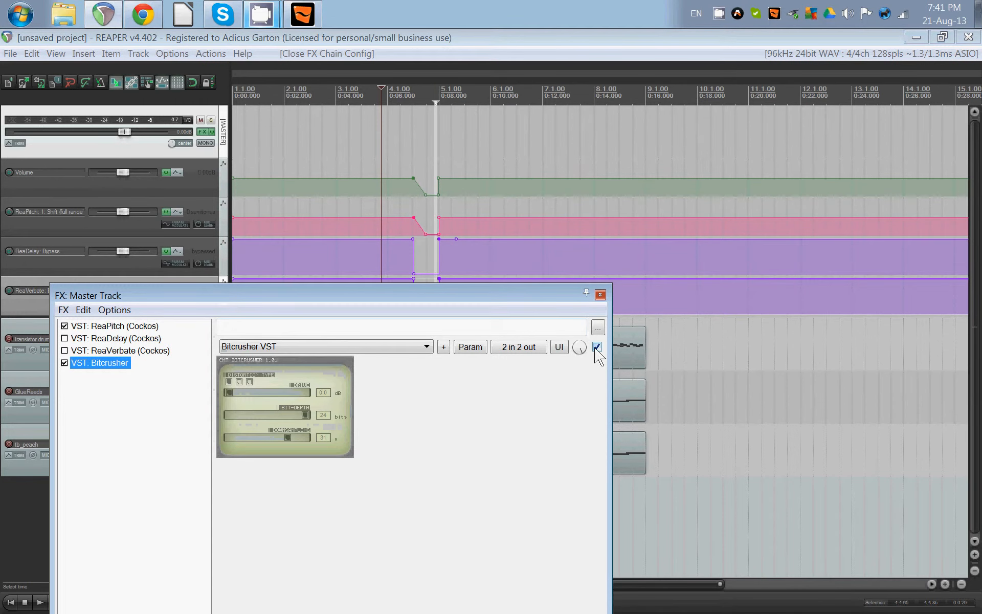
click(478, 348)
click(491, 393)
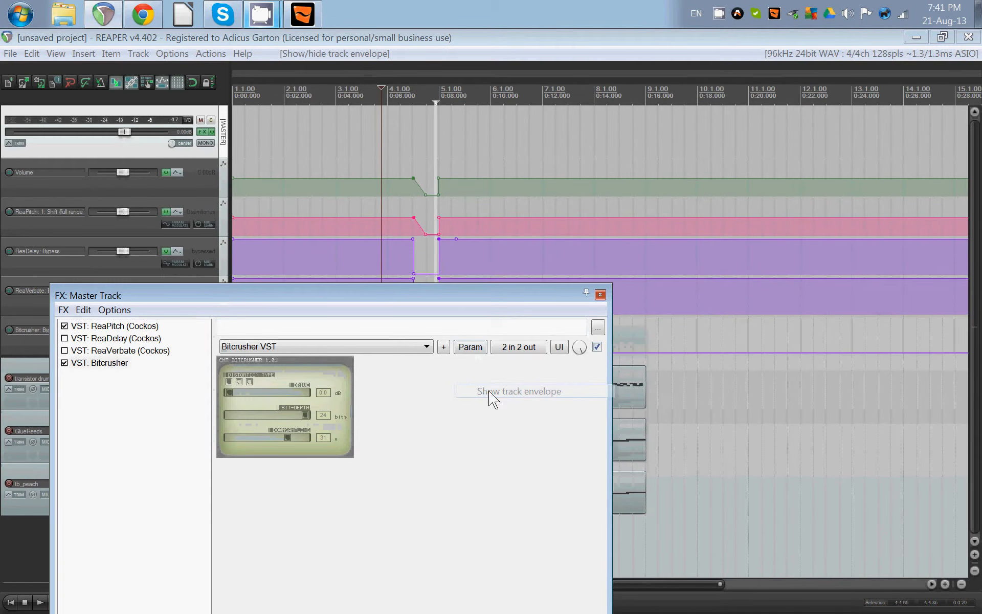
click(600, 295)
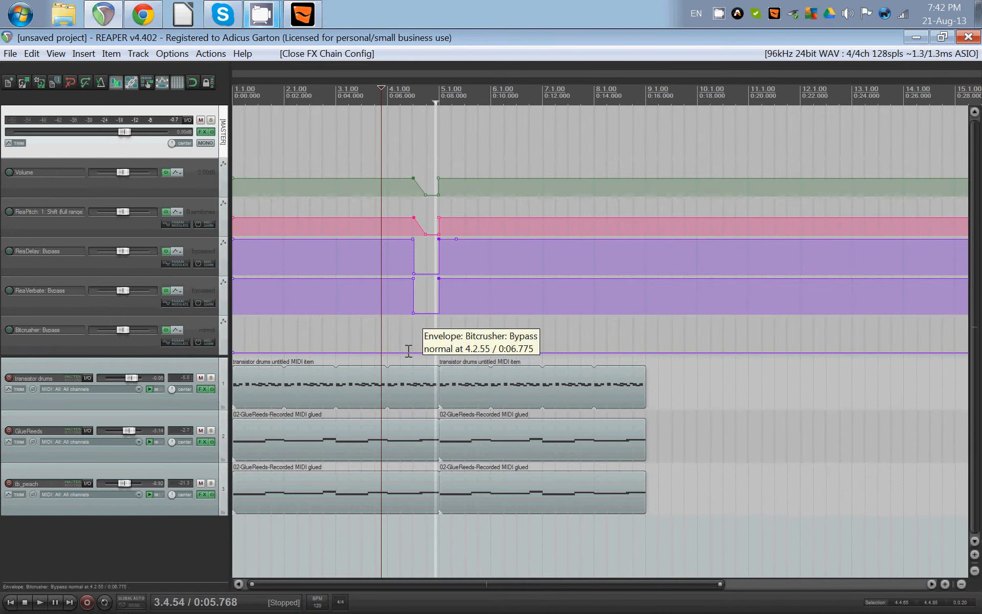
drag(412, 352, 412, 320)
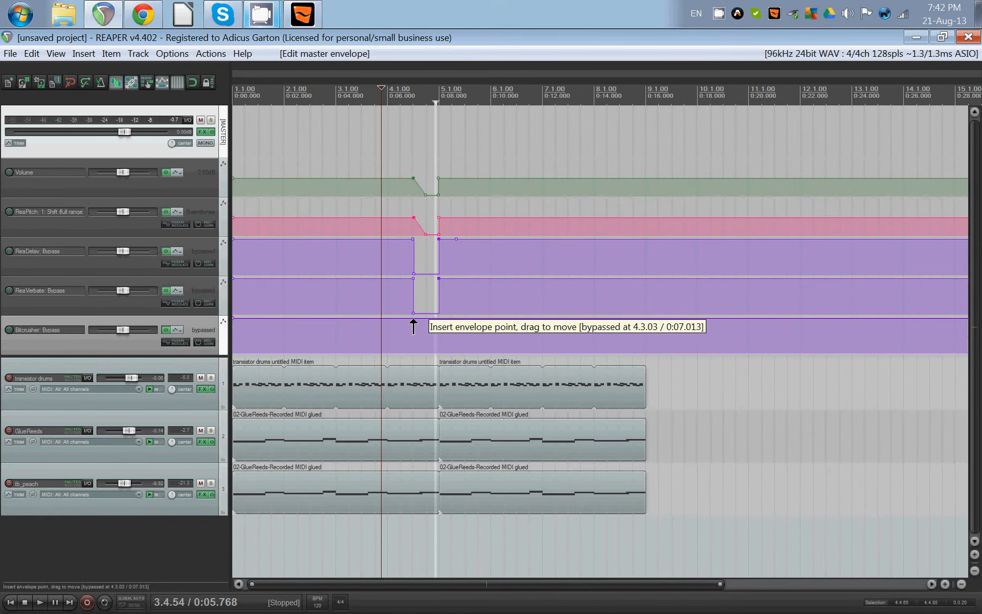
- Add points to the Bitcrusher Bypass envelope at about 4.3.00 and 5.1.00 and lower the section between them to normal
shift+click(414, 319)
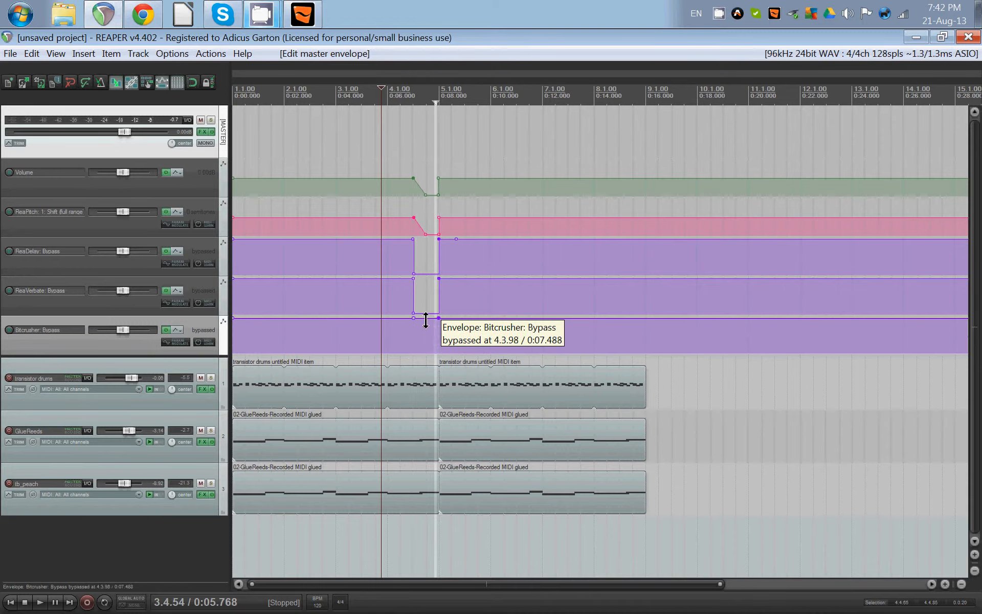
scroll(464, 342, up, 5)
scroll(464, 343, down, 2)
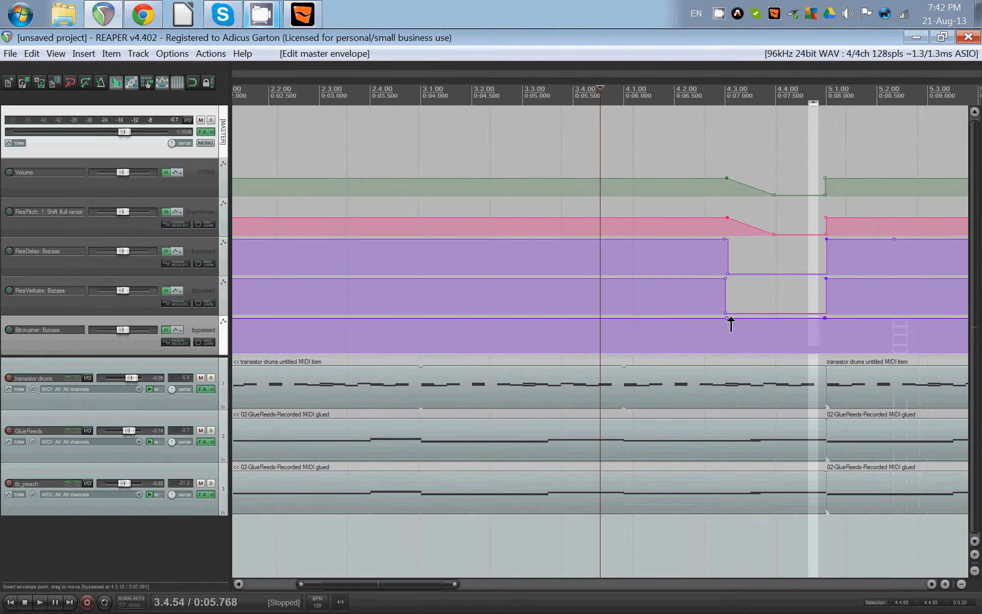
shift+click(722, 319)
shift+click(825, 318)
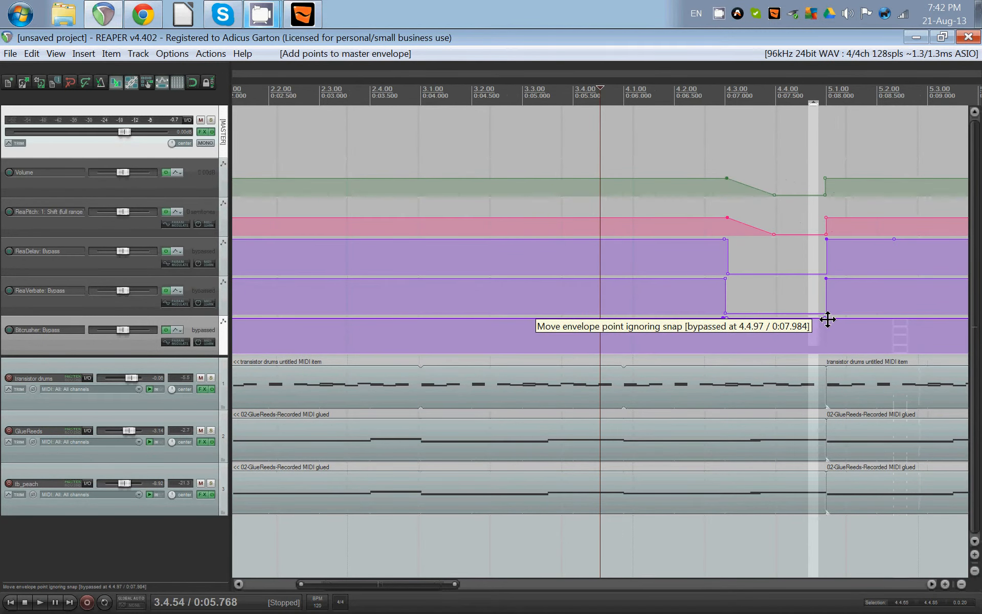
shift+click(829, 318)
drag(804, 319, 803, 353)
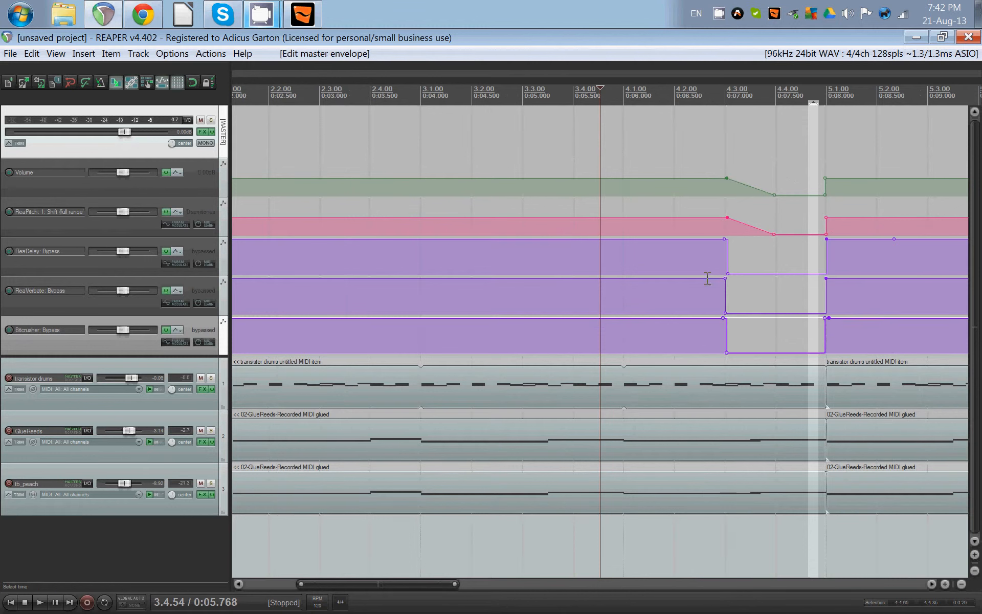
- Play from 3.3.20 to audition the transition with the Bitcrusher bypass automation
click(533, 136)
key(space)
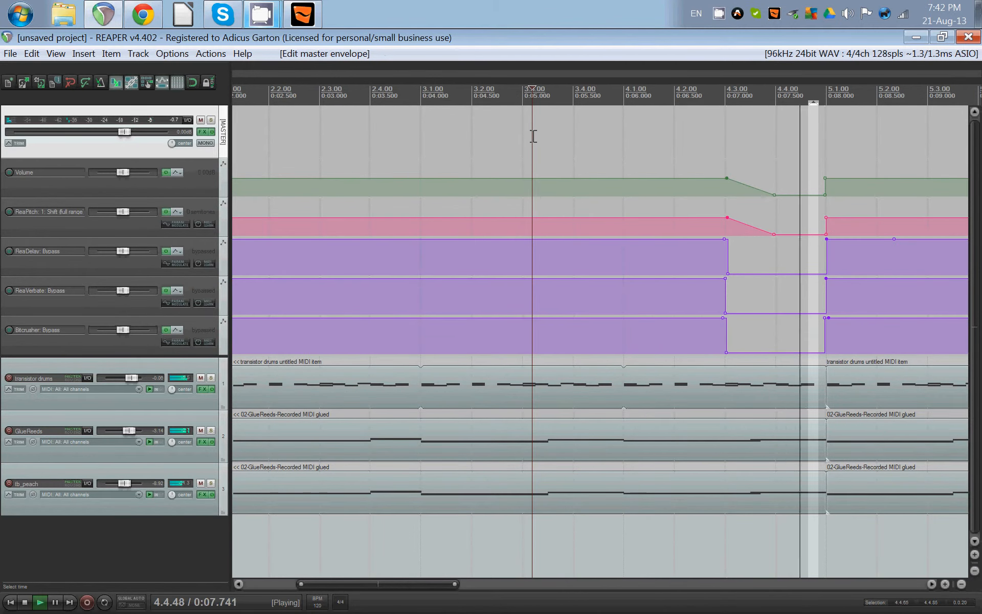
scroll(555, 149, down, 3)
key(space)
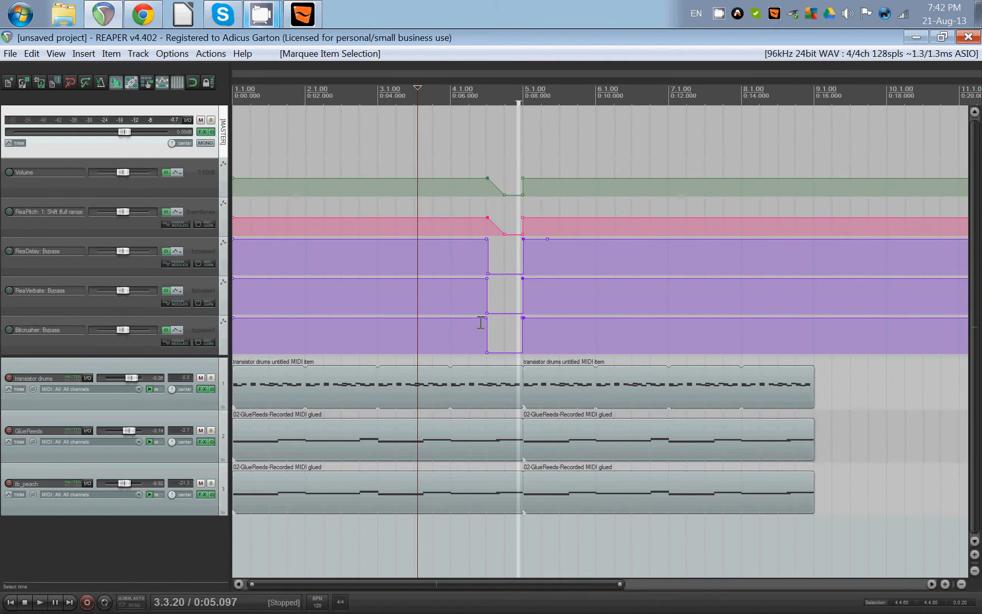
- Clear the Bitcrusher Bypass envelope from the master track
right_click(179, 327)
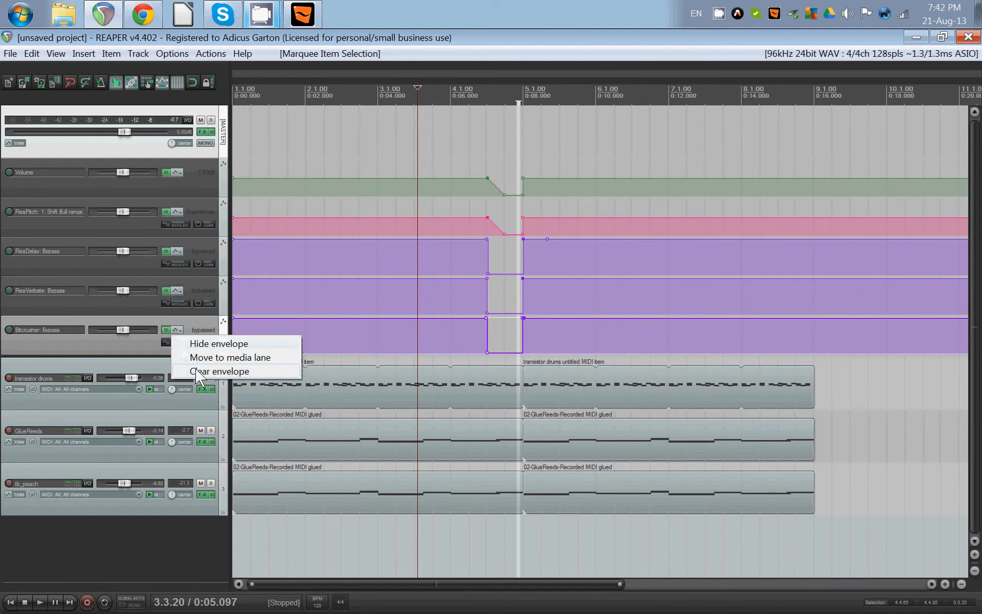
click(210, 372)
click(484, 380)
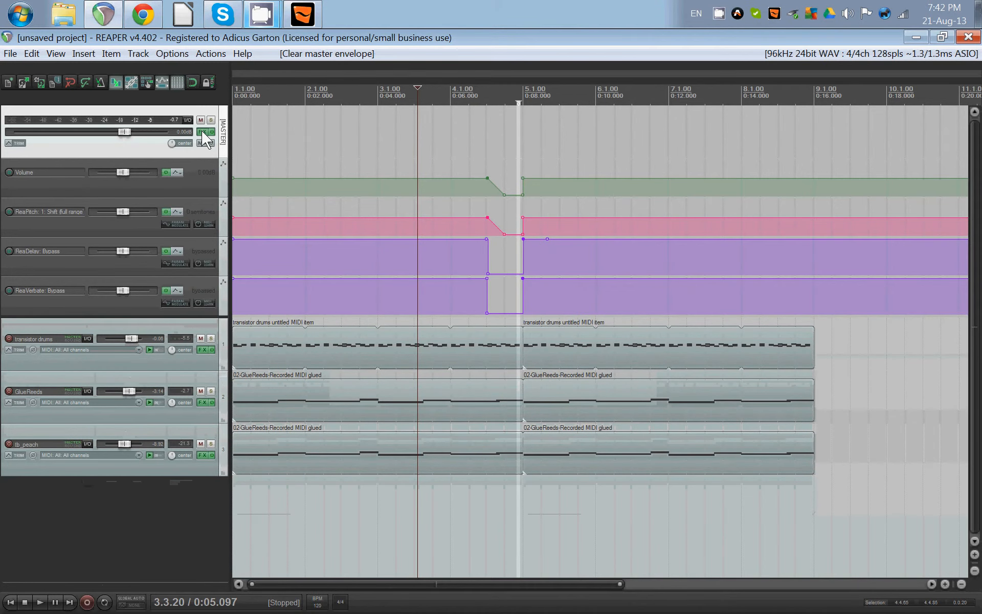
- Re-enable the Bitcrusher in the master track's FX chain, set its downsampling to 1, and close the FX window
click(202, 131)
click(597, 347)
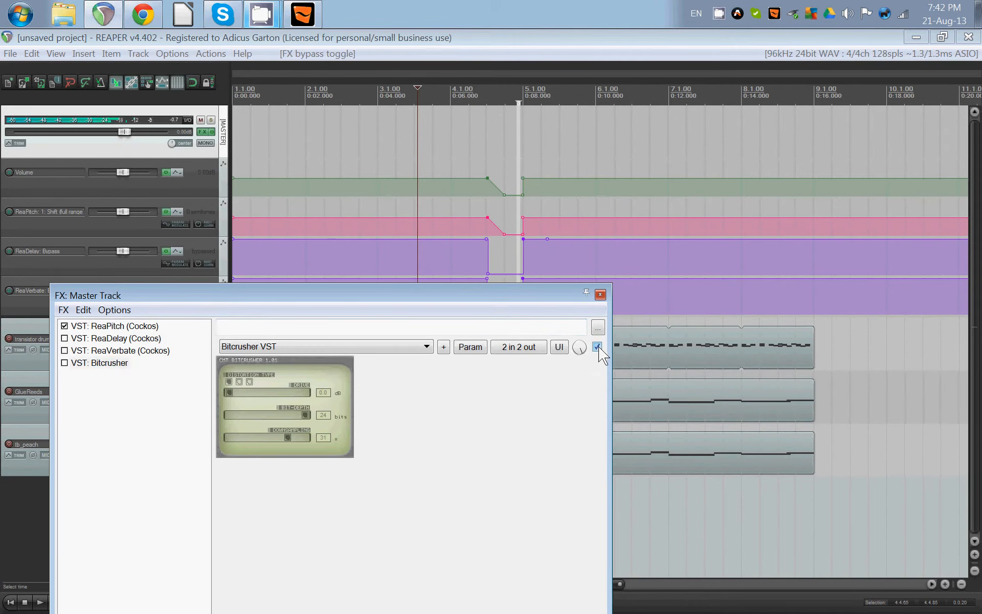
drag(286, 439, 206, 441)
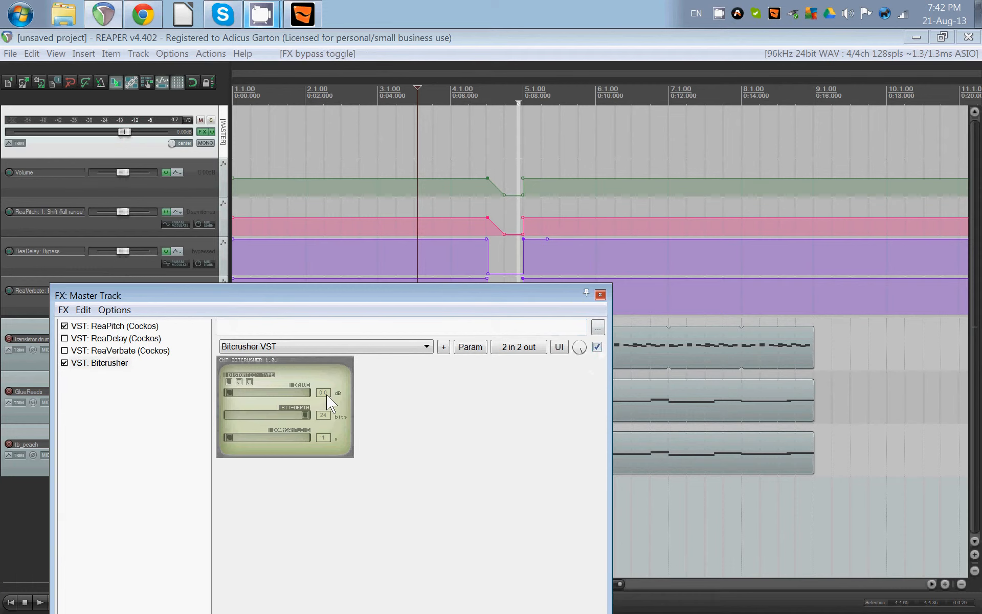
click(600, 296)
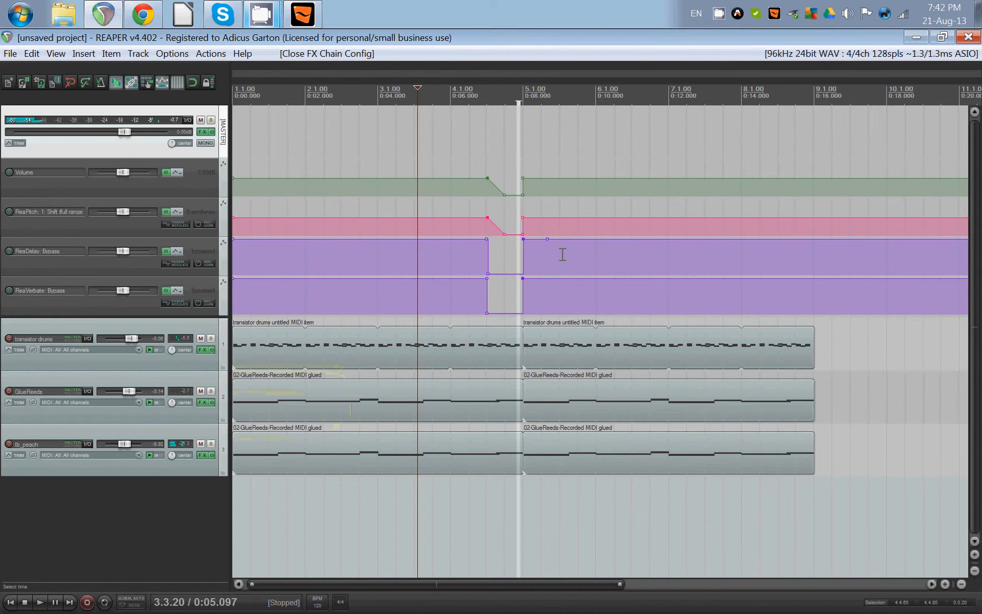
- Show the track envelope for the Bitcrusher's Downsampling parameter on the master track and close the FX window
scroll(567, 272, down, 2)
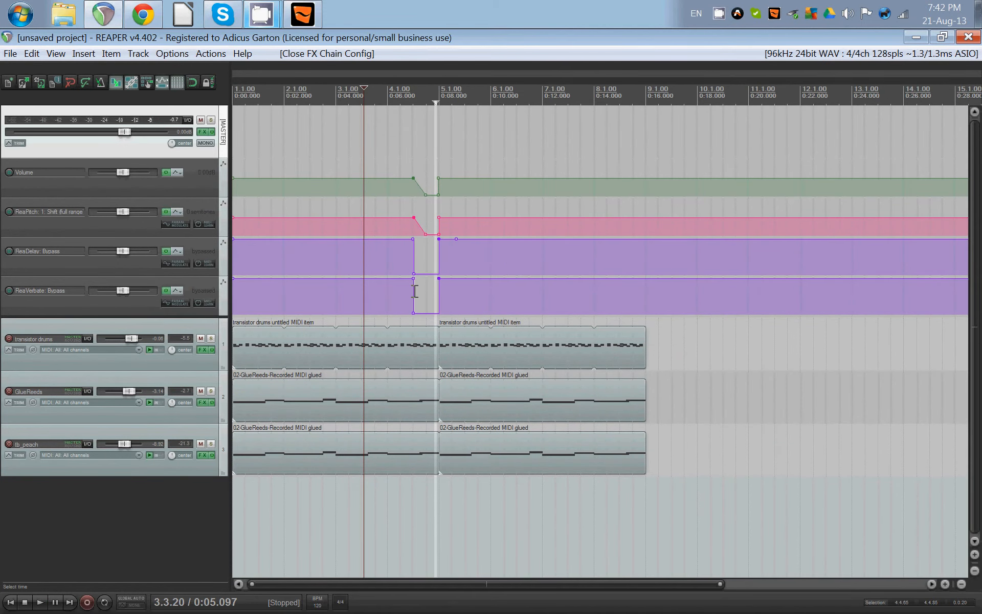
click(541, 289)
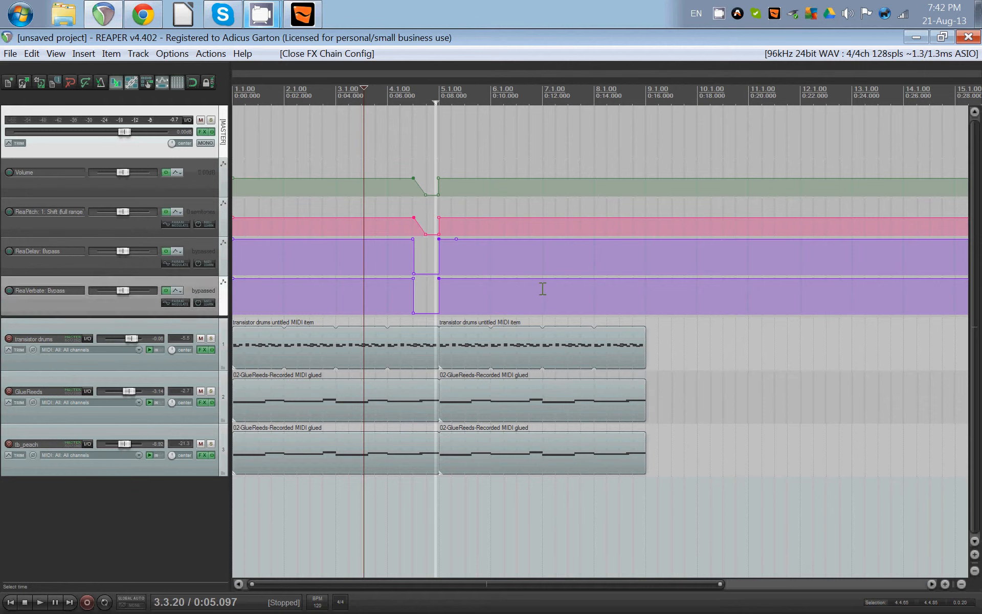
click(202, 132)
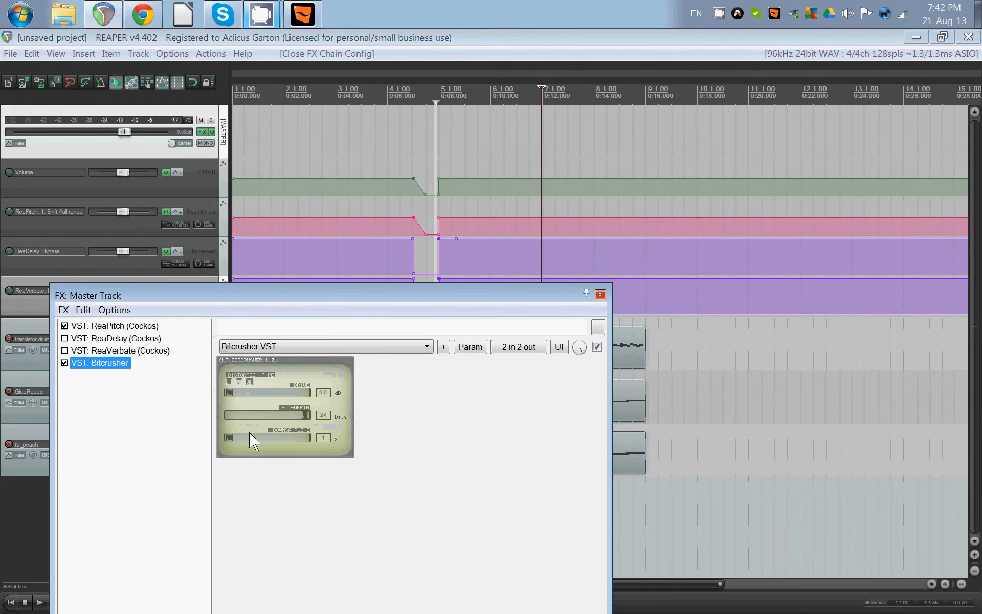
drag(230, 438, 235, 438)
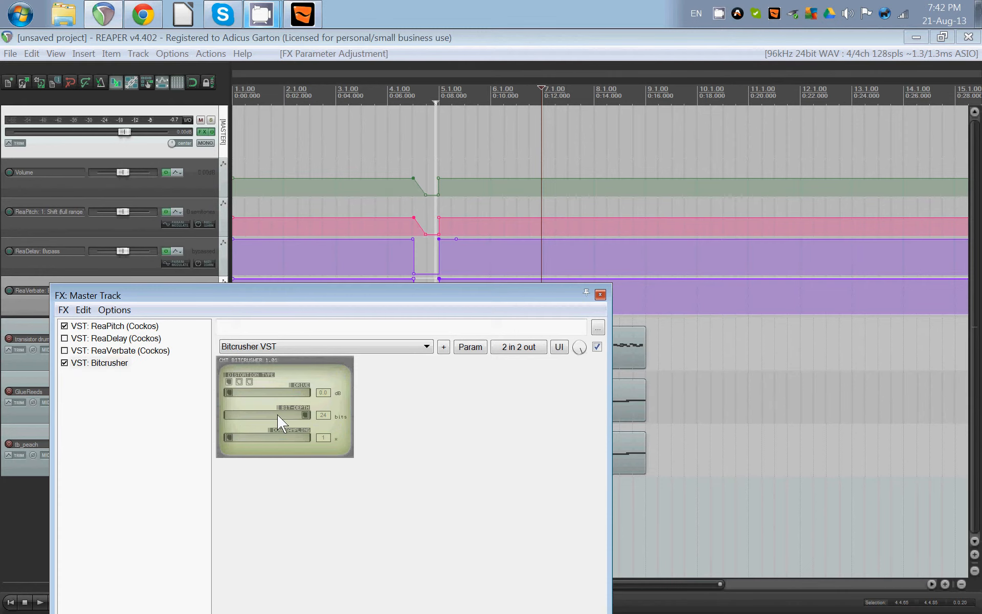
click(470, 347)
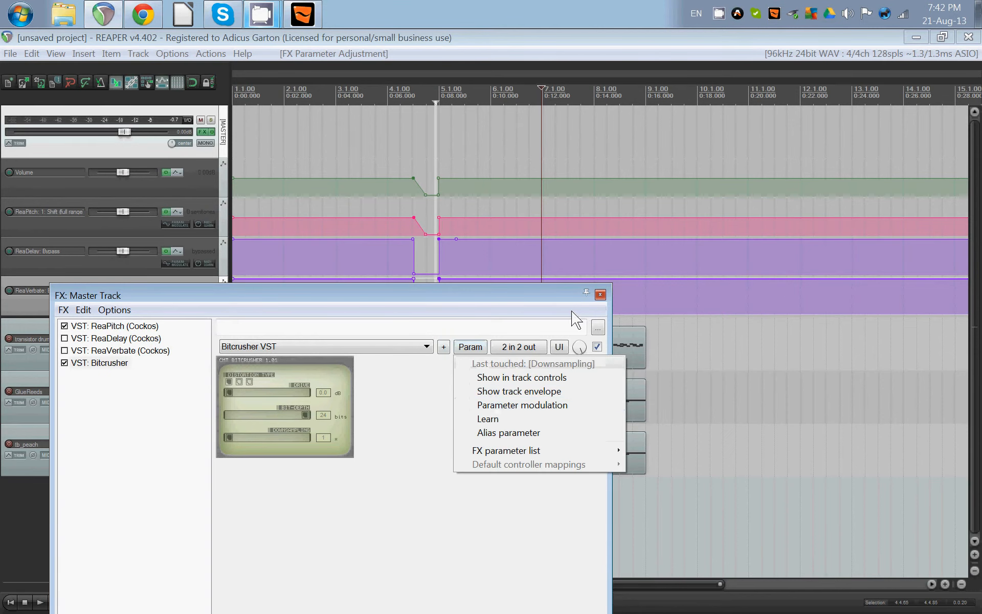
click(544, 391)
click(600, 295)
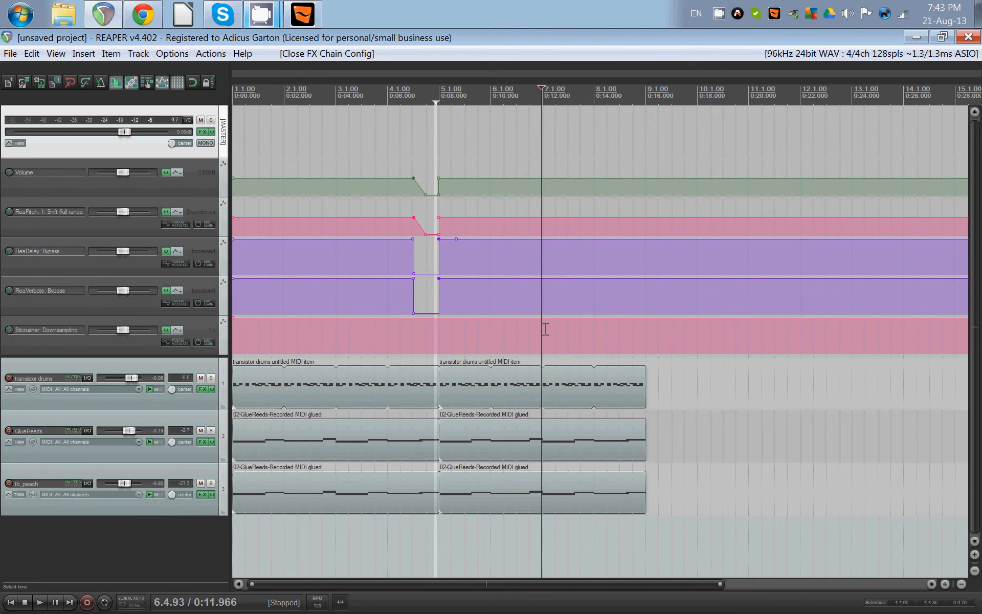
- Shape the Downsampling envelope to ramp from 1x at about 6.3.00 to 40x just before 7.1.00, returning abruptly to 1x
click(518, 324)
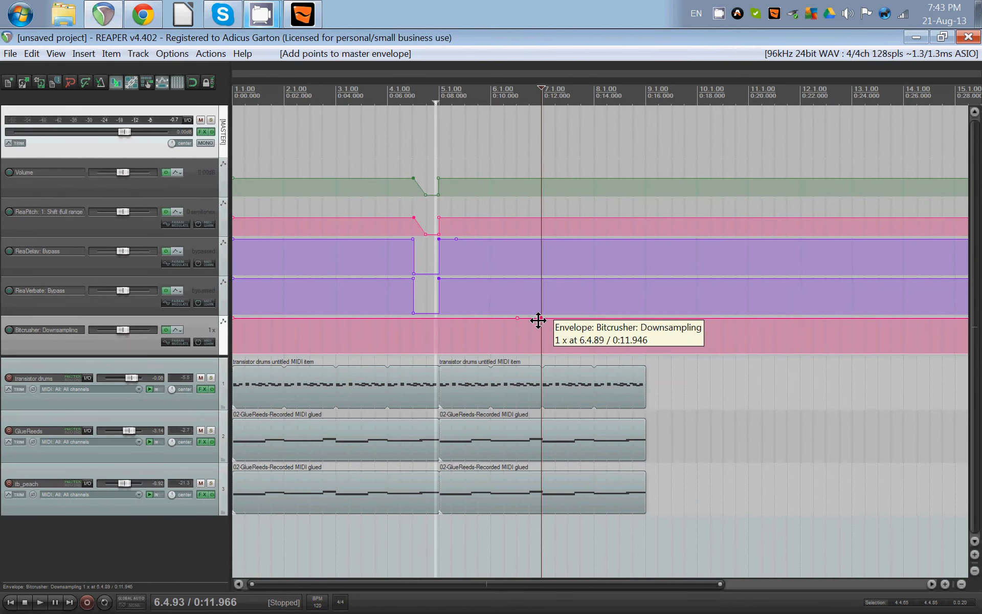
click(549, 332)
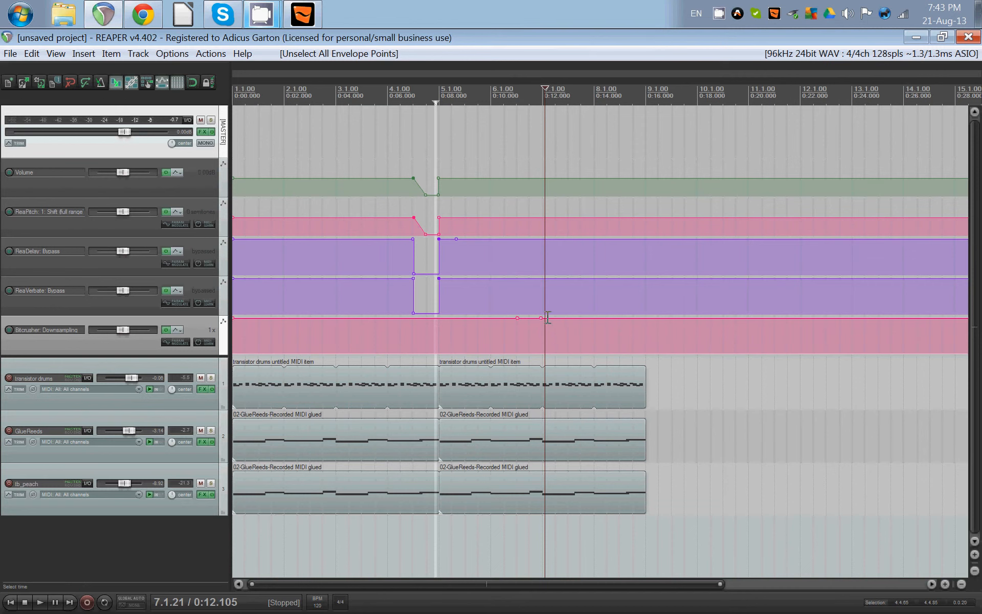
drag(539, 320, 546, 358)
click(548, 353)
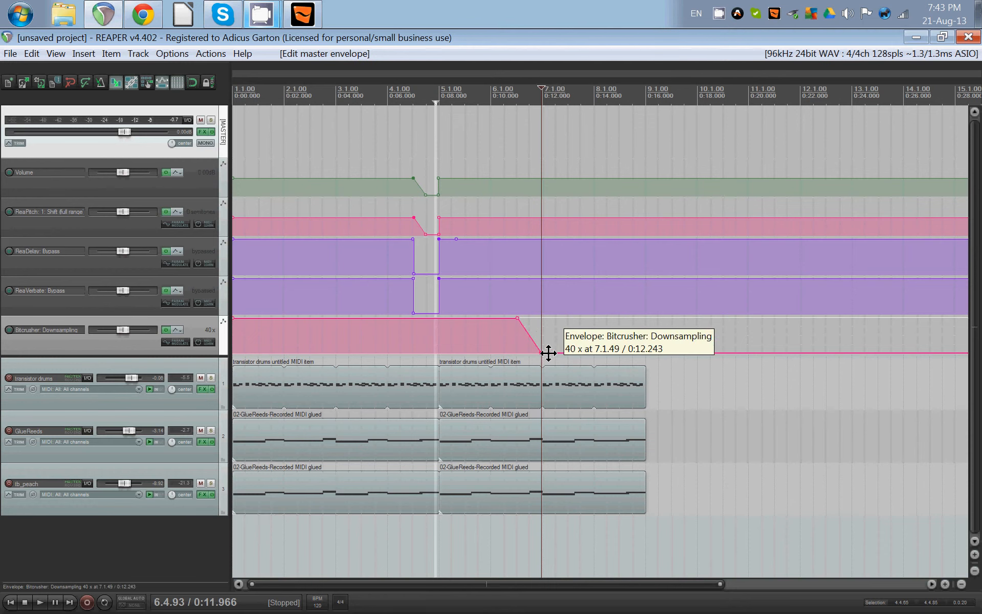
drag(548, 351, 540, 308)
- Play from 6.1.09 to audition the downsampling ramp
click(492, 148)
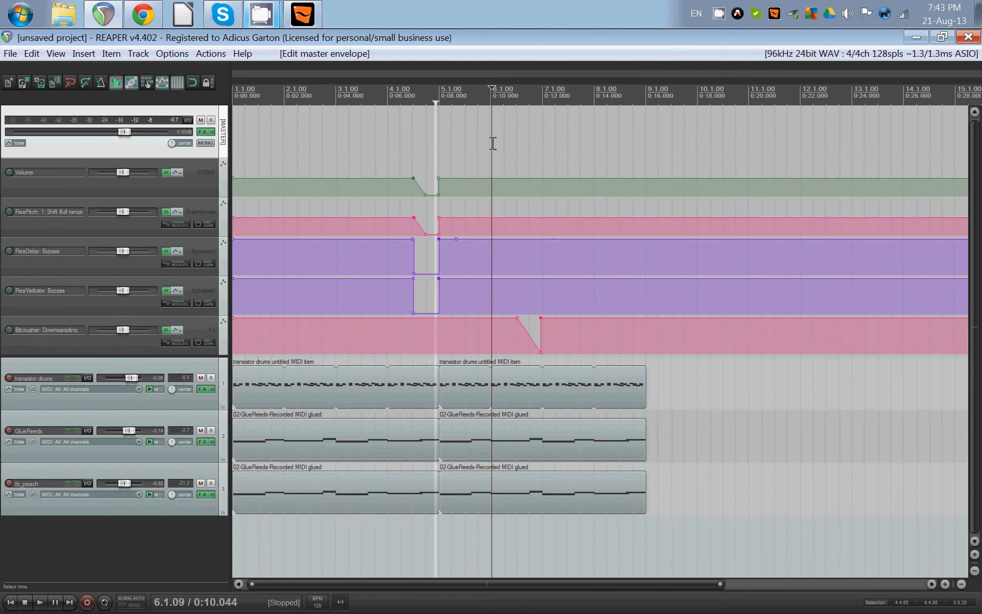
key(space)
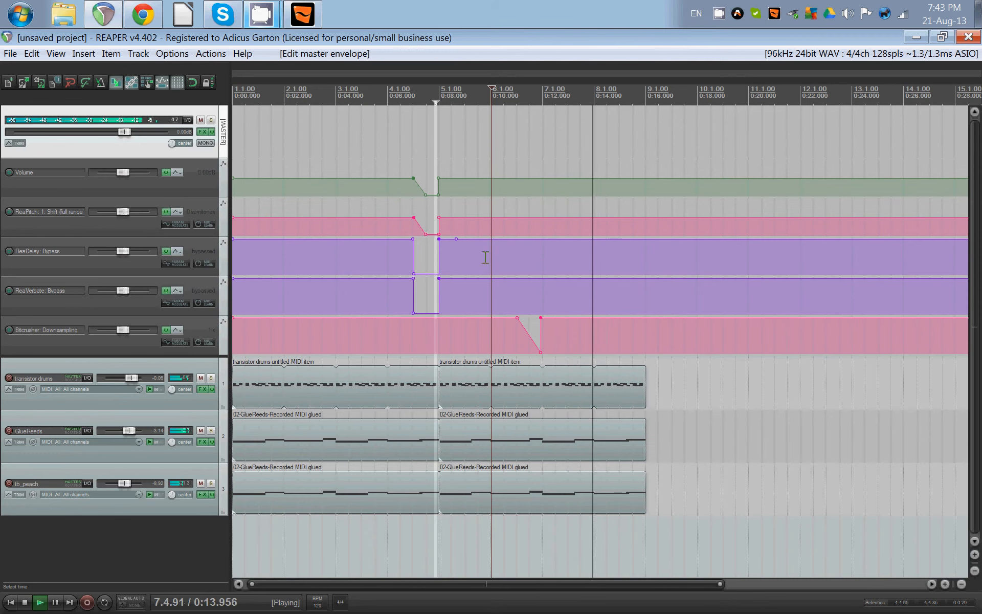
scroll(432, 340, up, 2)
key(space)
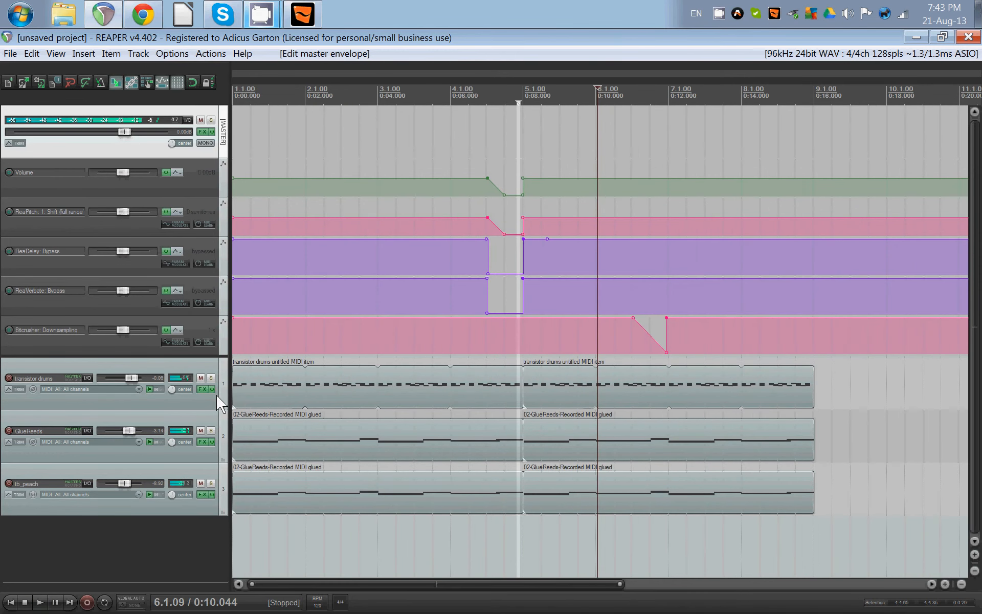
- Check the FX windows of the transistor drums and master tracks, and replay the downsampling ramp from 6.1.09
click(202, 389)
key(Escape)
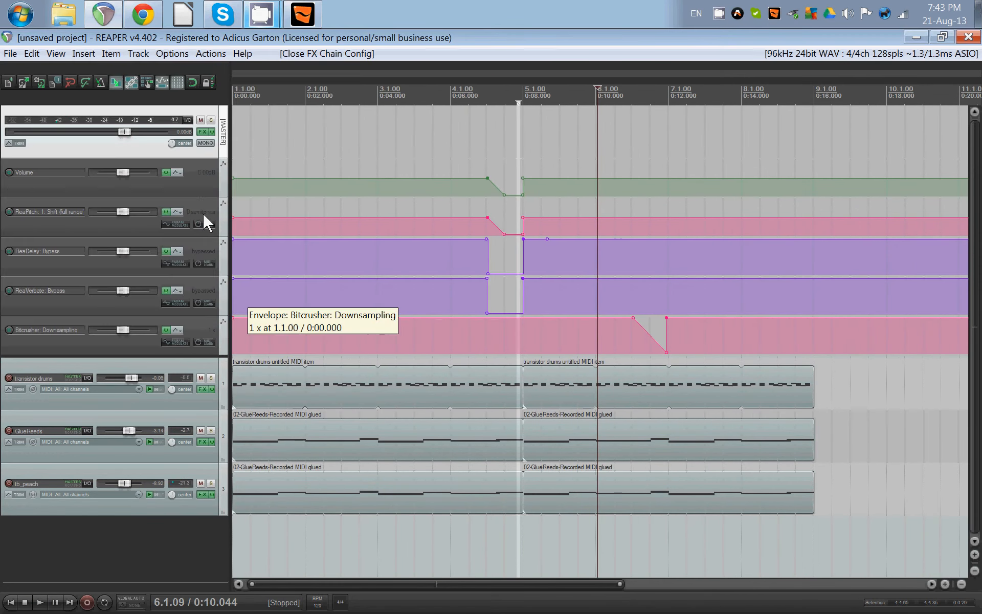
click(201, 132)
key(Escape)
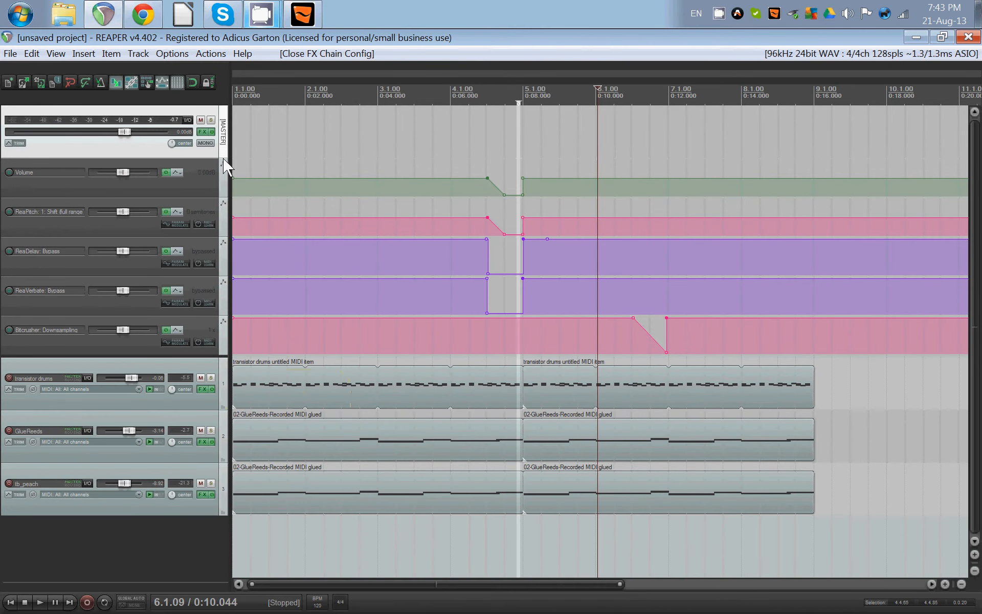
key(space)
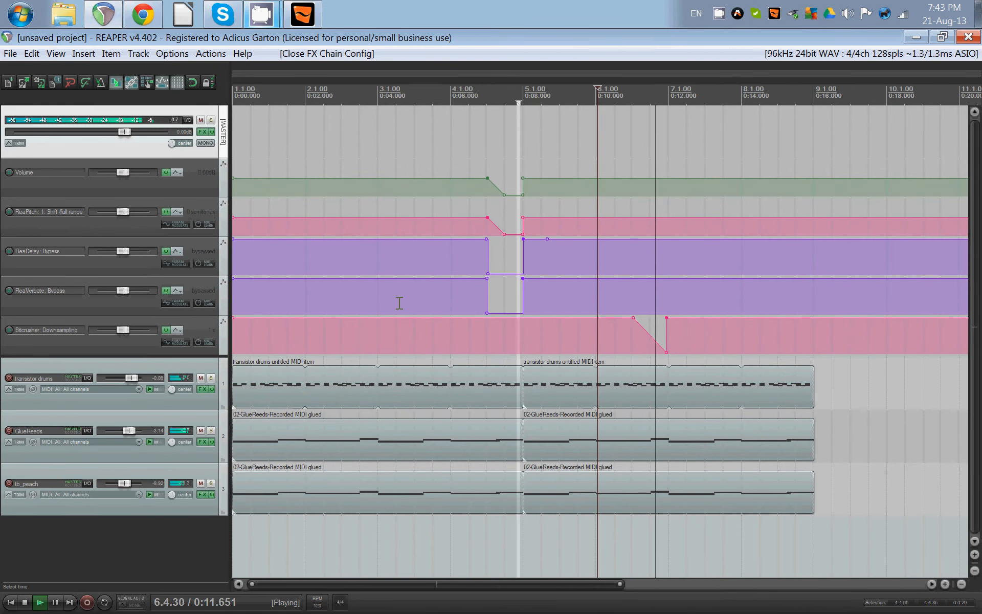
key(space)
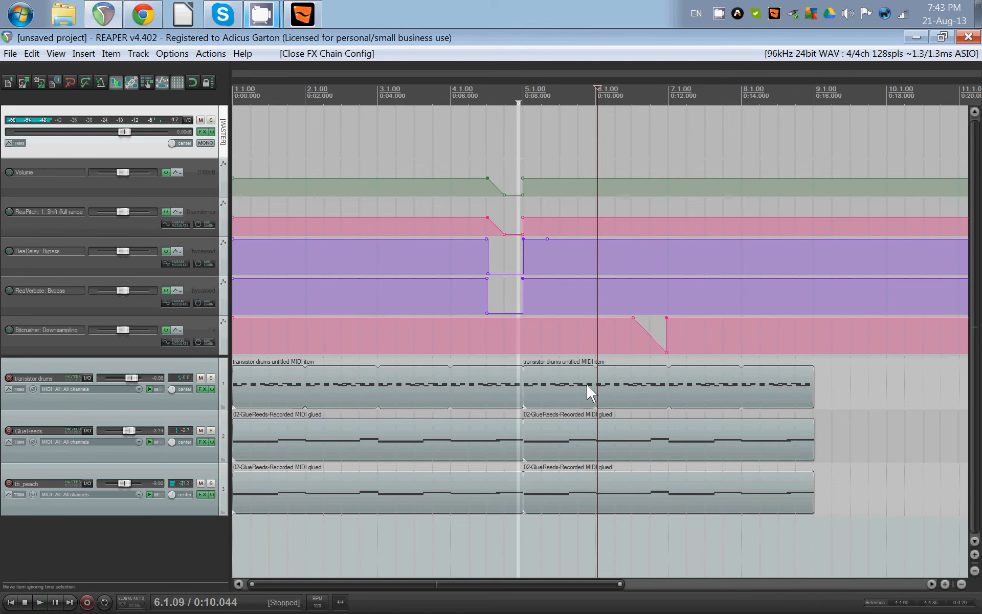